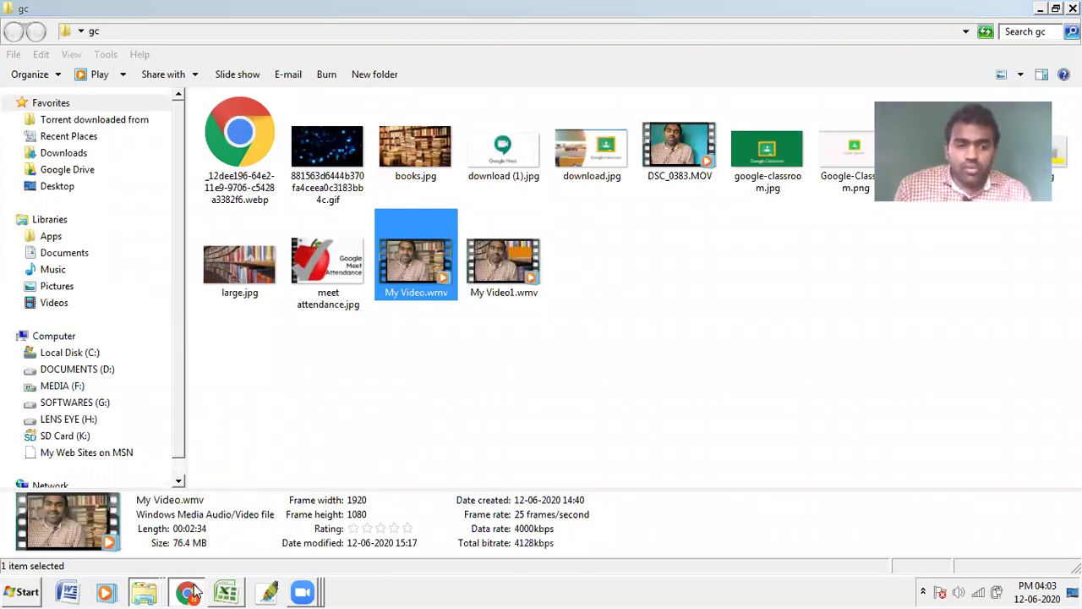
Switch to Google Classroom in the Chrome browser and open the AMUMC BED 19-21 class
left_click(279, 10)
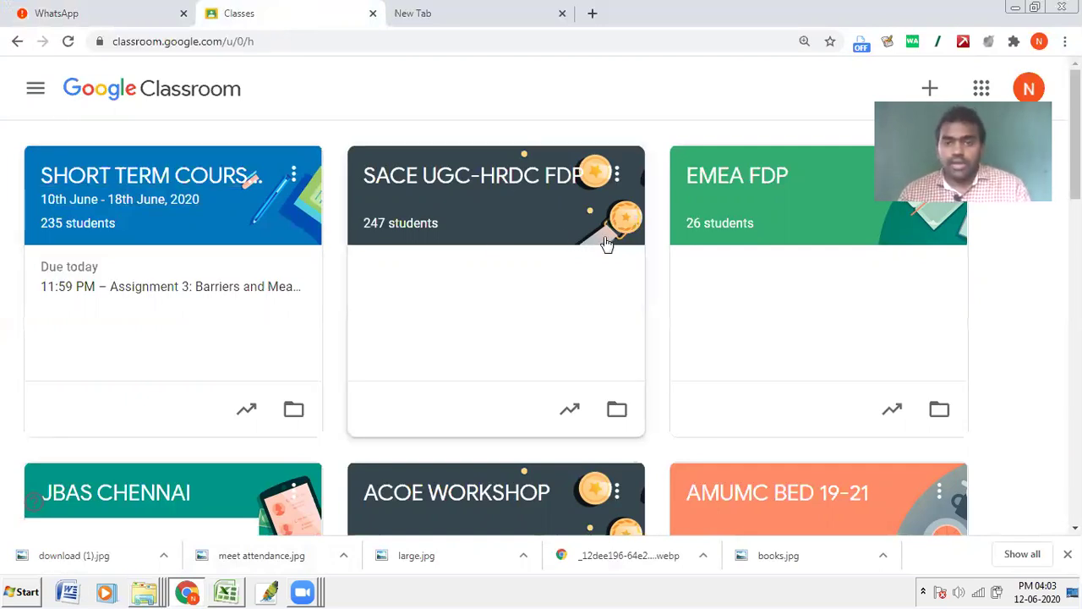
scroll(630, 415, "down", 1)
scroll(634, 414, "down", 2)
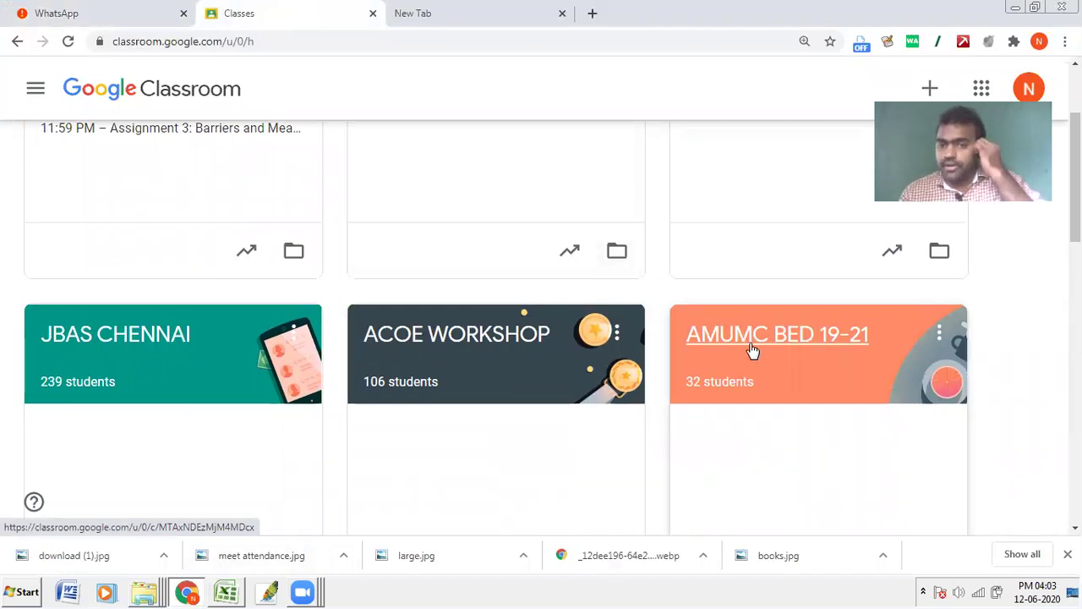
left_click(795, 339)
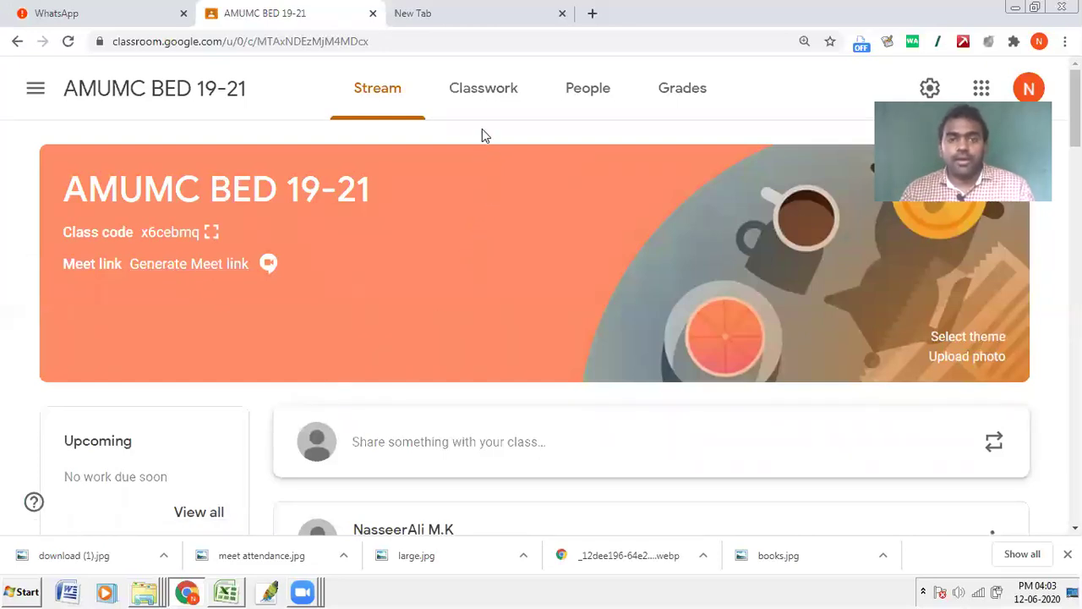
Look through the class's teacher and student roster, and open its Classwork page
left_click(564, 98)
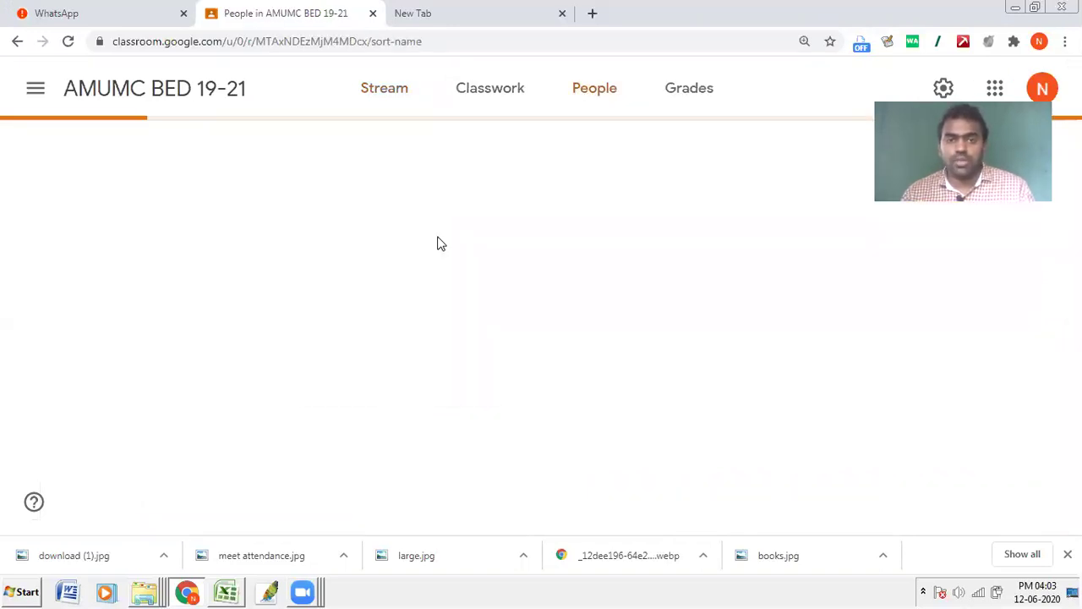
scroll(2, 300, "down", 15)
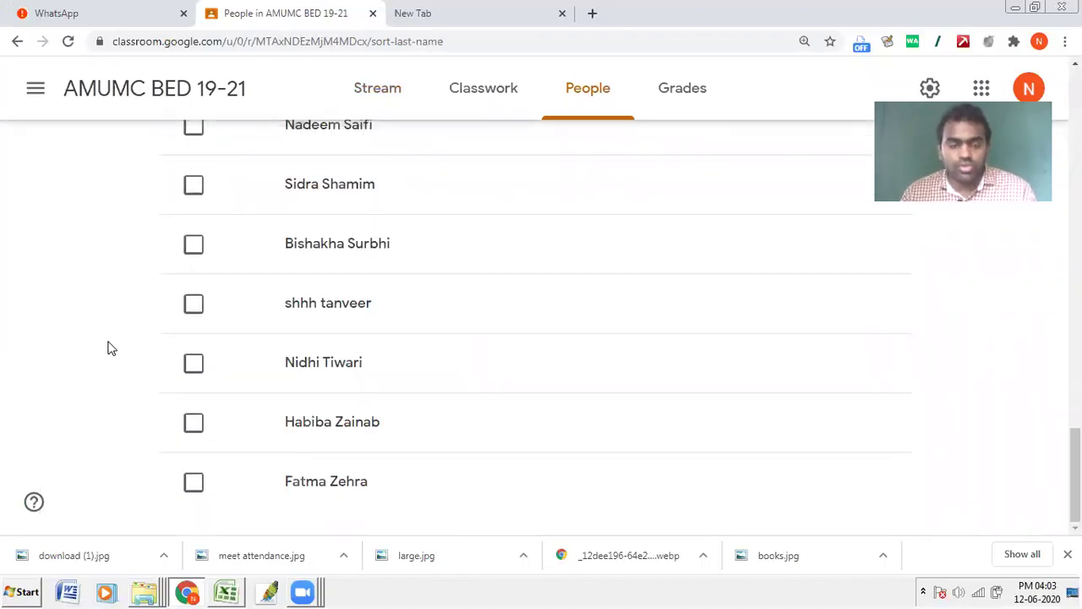
scroll(108, 347, "up", 15)
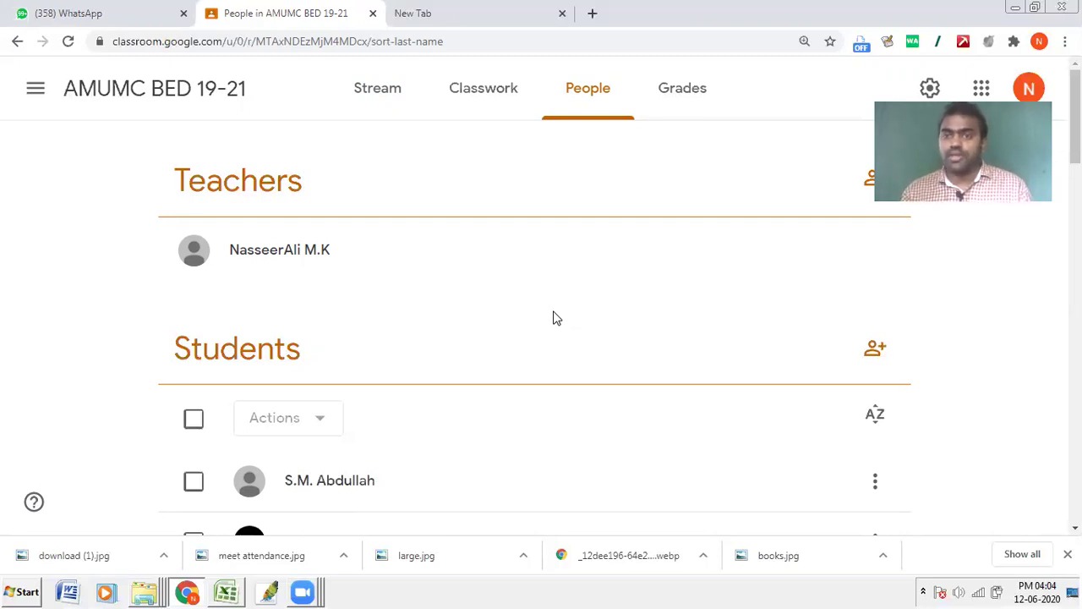
left_click(478, 102)
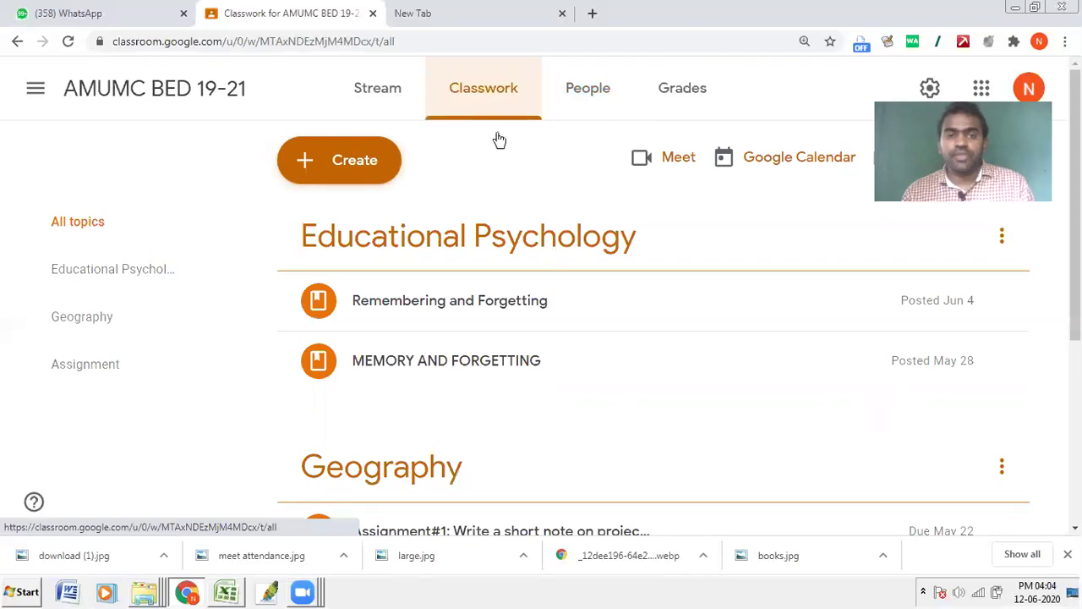
Switch to the internals published.xlsx workbook in Excel and examine the student names and assignment marks on the psychology sheet
left_click(225, 591)
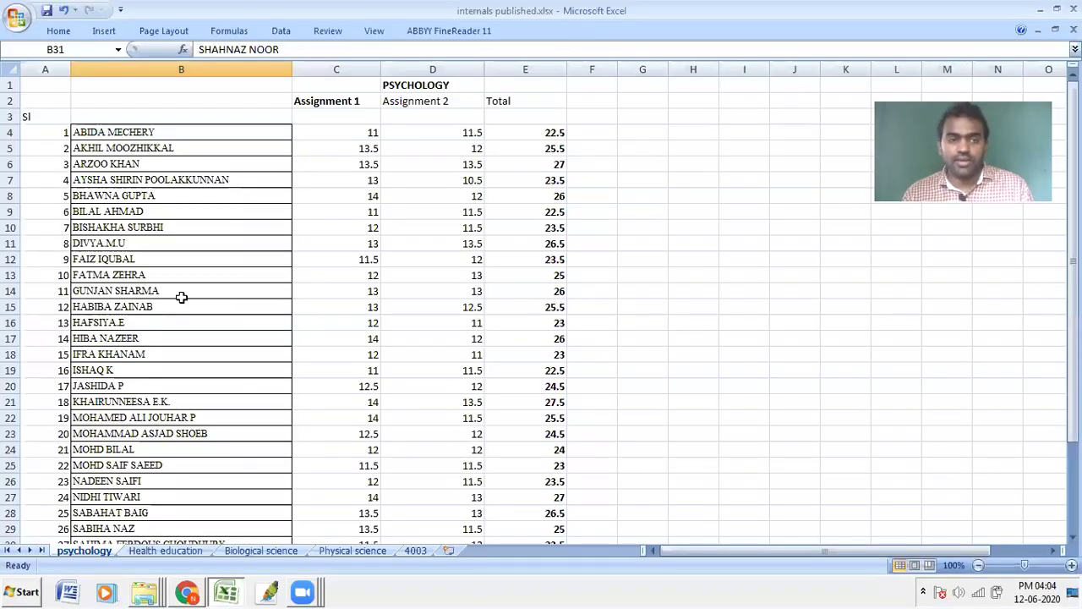
scroll(144, 326, "down", 4)
scroll(127, 427, "up", 4)
scroll(119, 413, "down", 3)
scroll(82, 359, "up", 3)
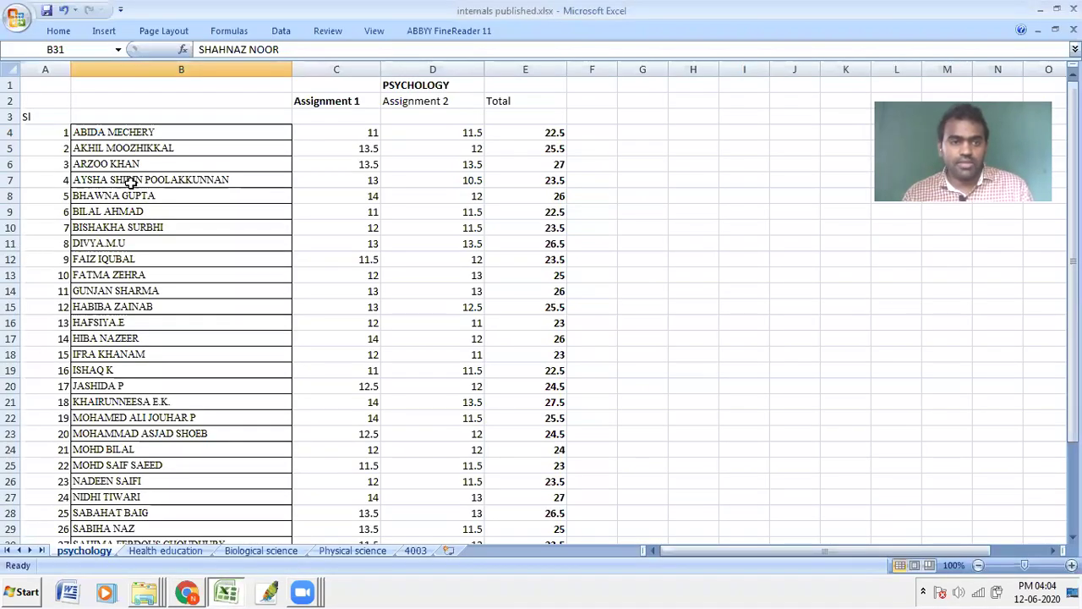
scroll(127, 499, "down", 3)
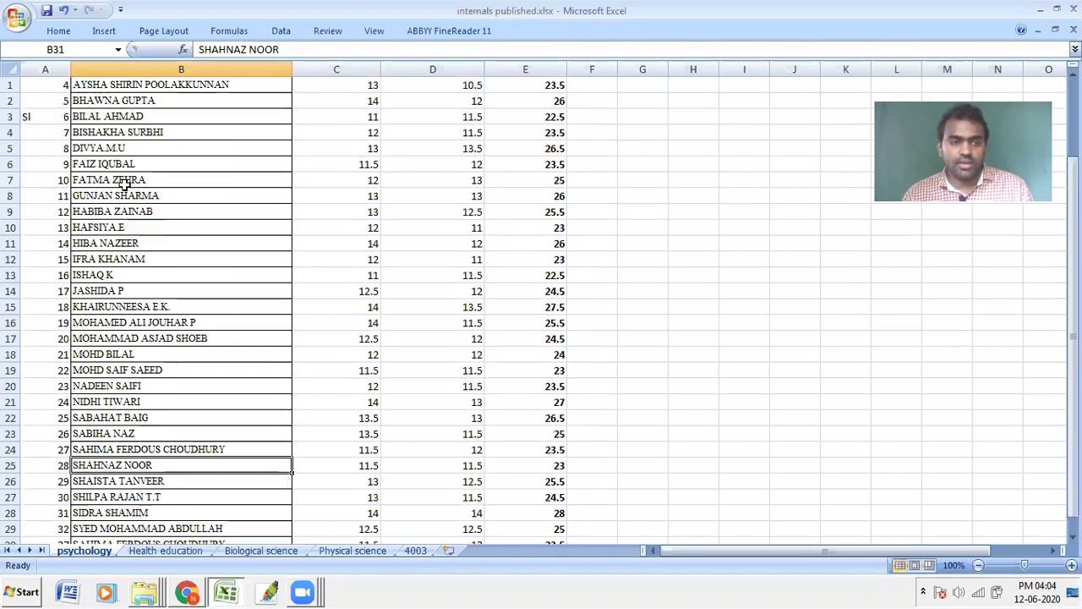
left_click(154, 550)
left_click(89, 550)
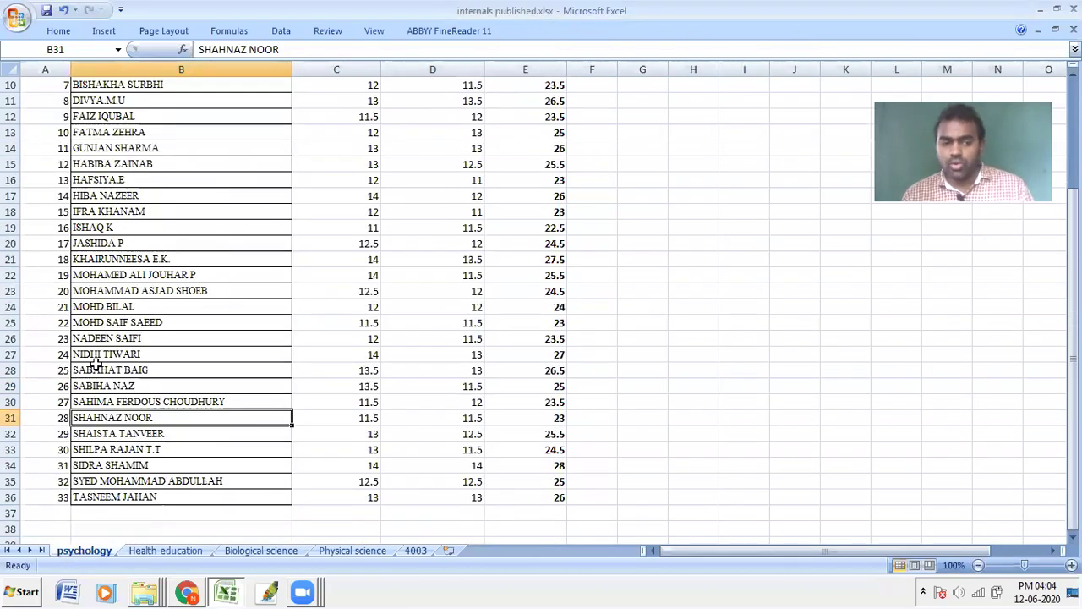
Examine the student lists on the Health education, Biological science and Physical science sheets
left_click(159, 550)
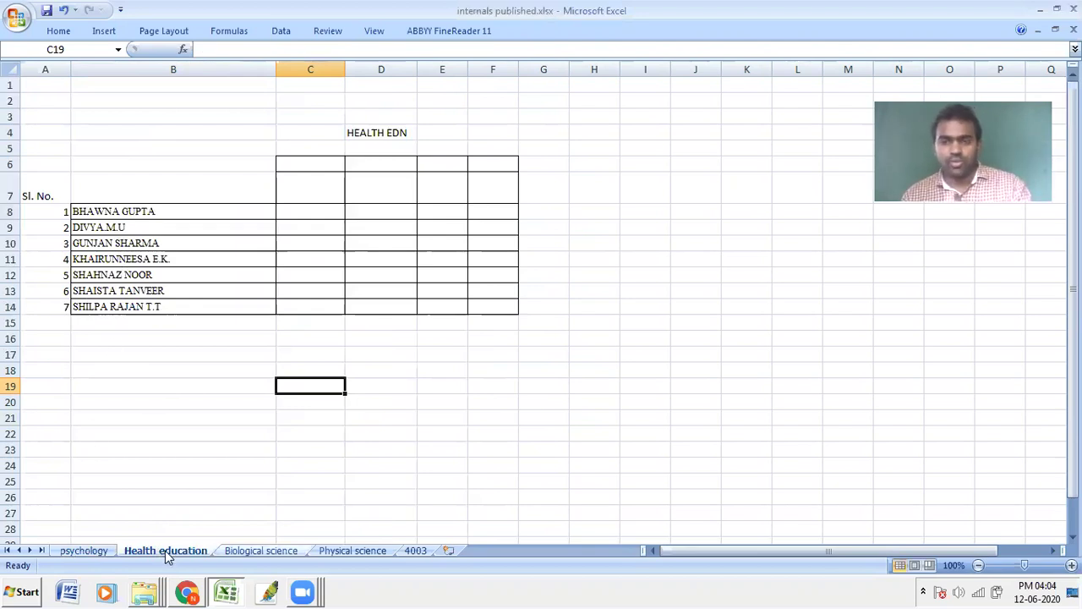
key("ctrl+Page_Down")
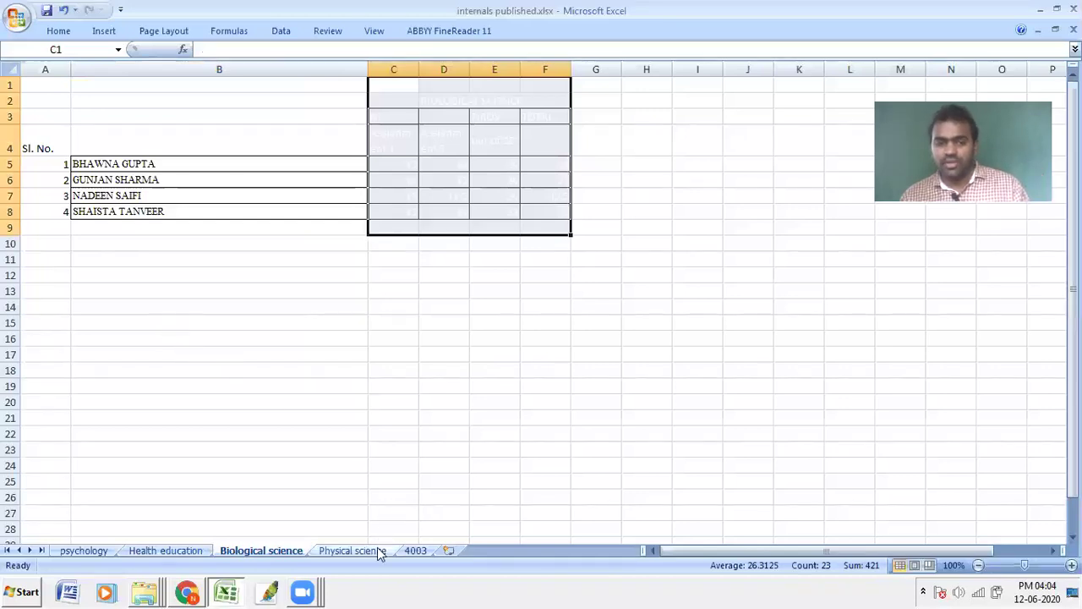
left_click(347, 549)
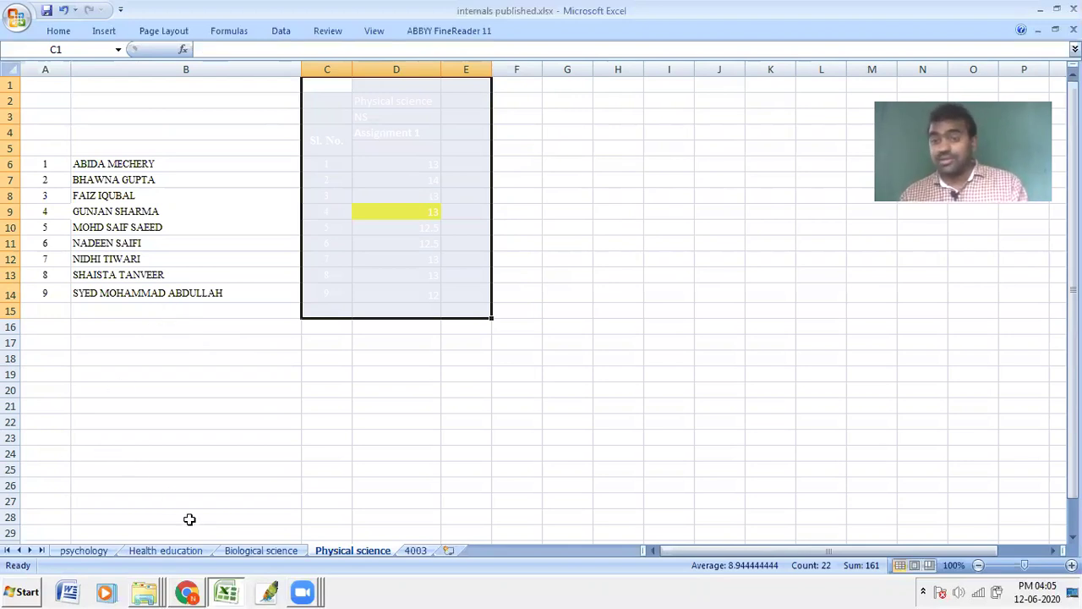
Switch back to Google Classroom and start a new Material post for the class
left_click(188, 592)
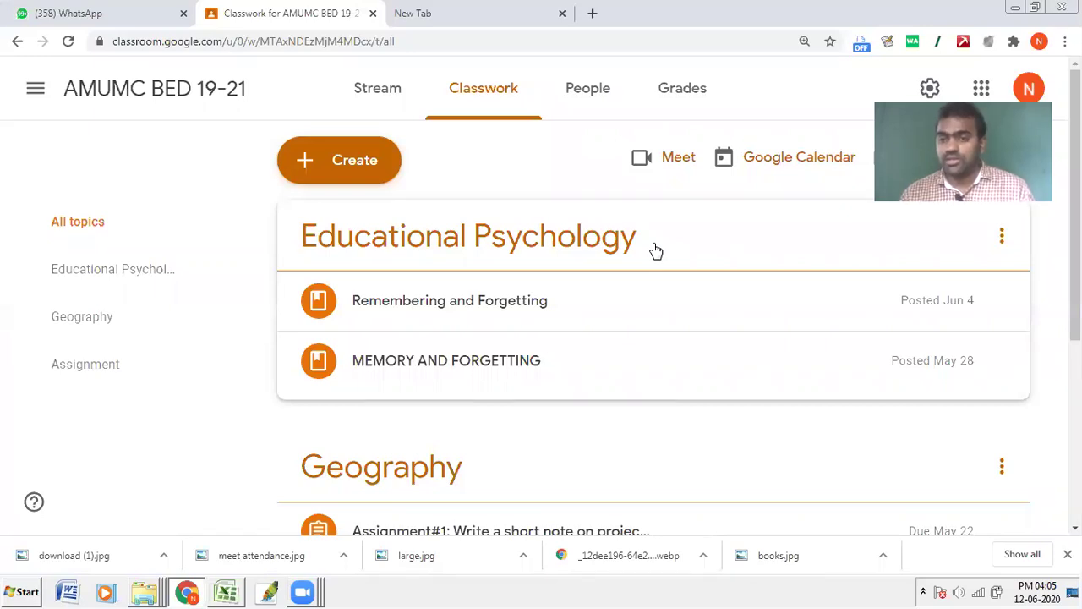
left_click(358, 177)
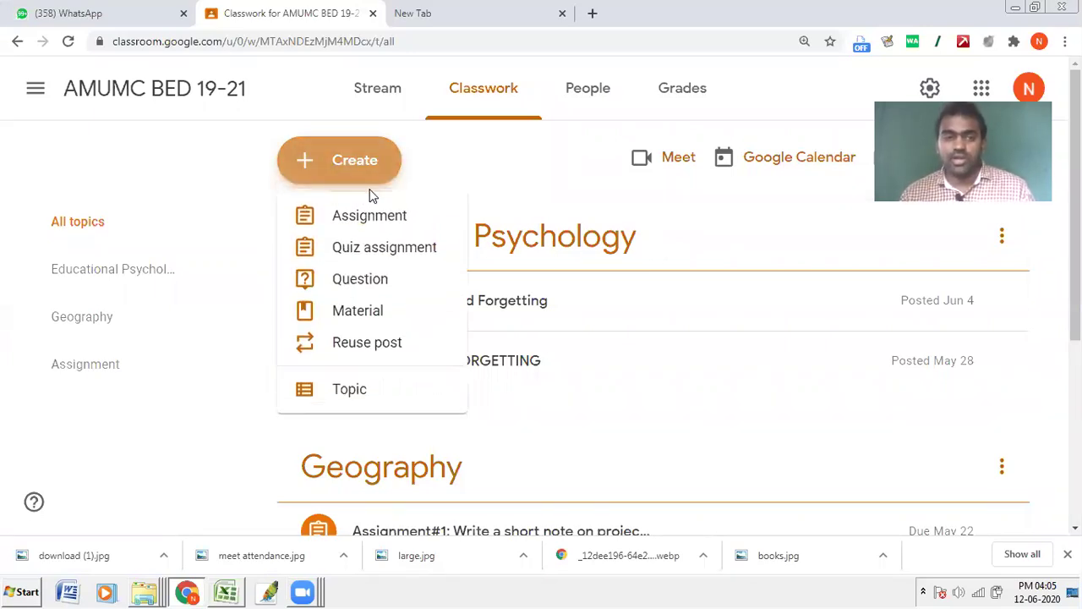
left_click(386, 313)
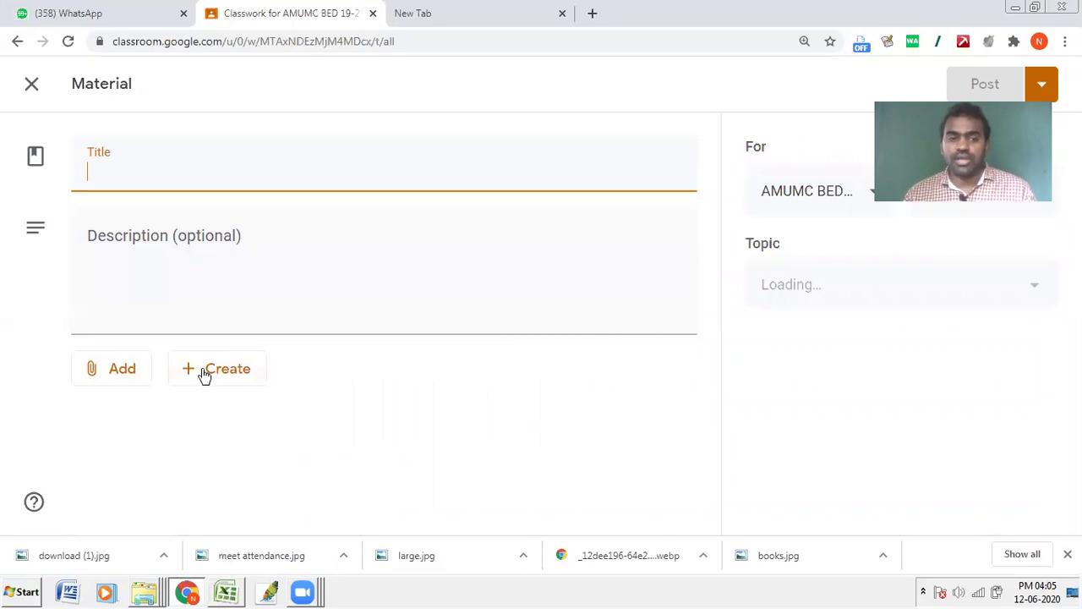
Attach Neuropsychology.pdf to the material by uploading it from the WEBINARS folder on the computer
left_click(104, 373)
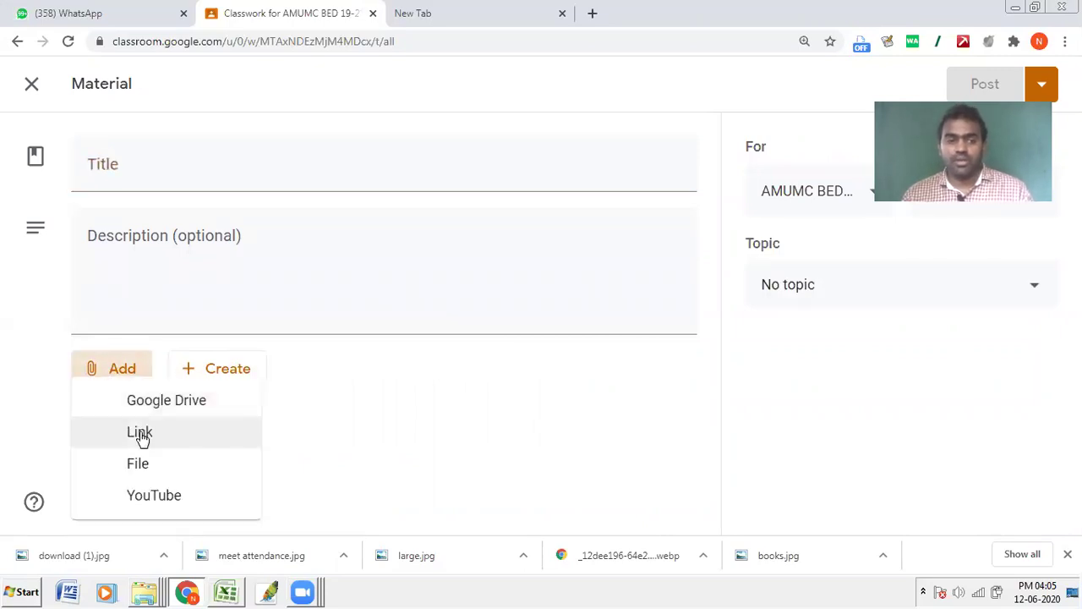
left_click(155, 466)
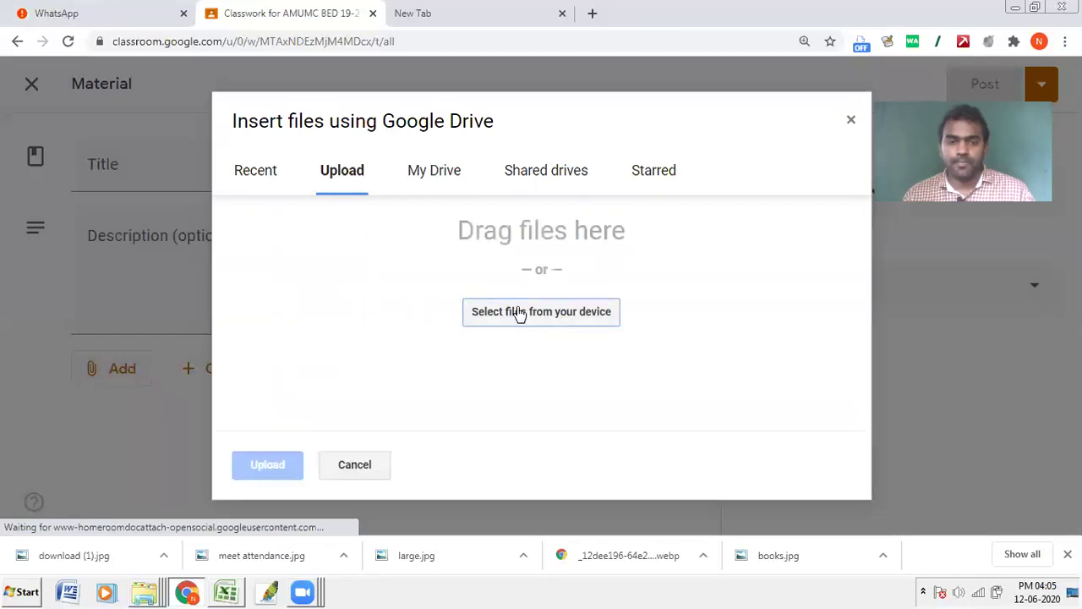
left_click(520, 312)
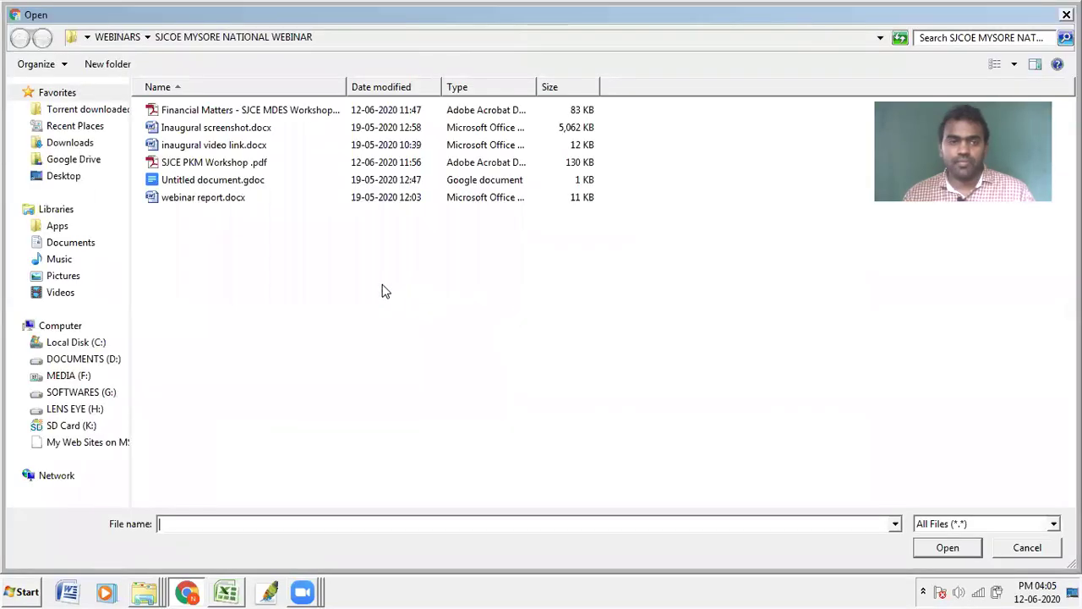
left_click(131, 37)
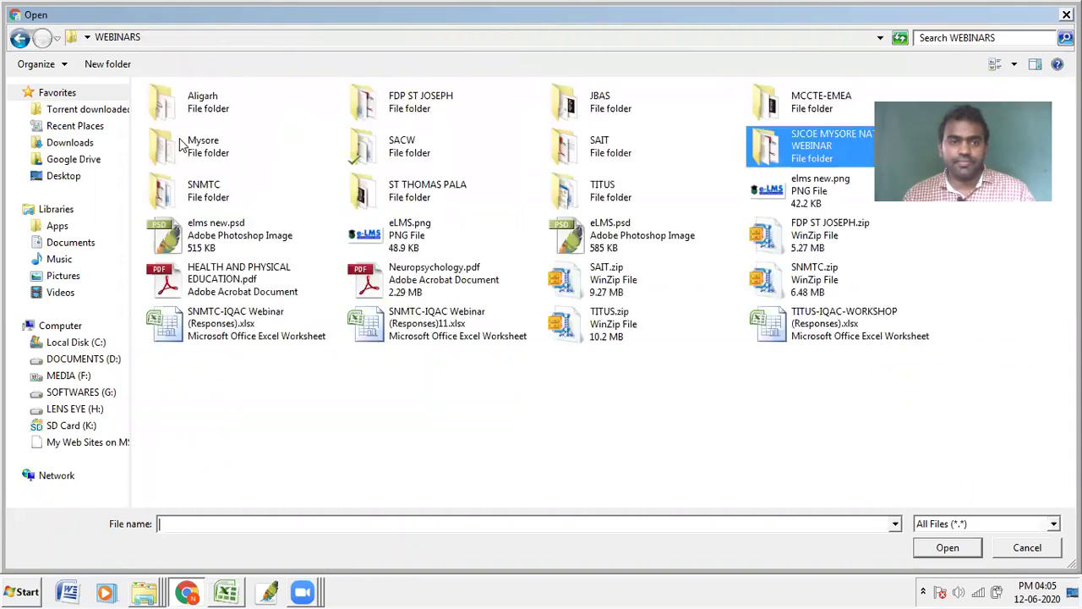
left_click(433, 296)
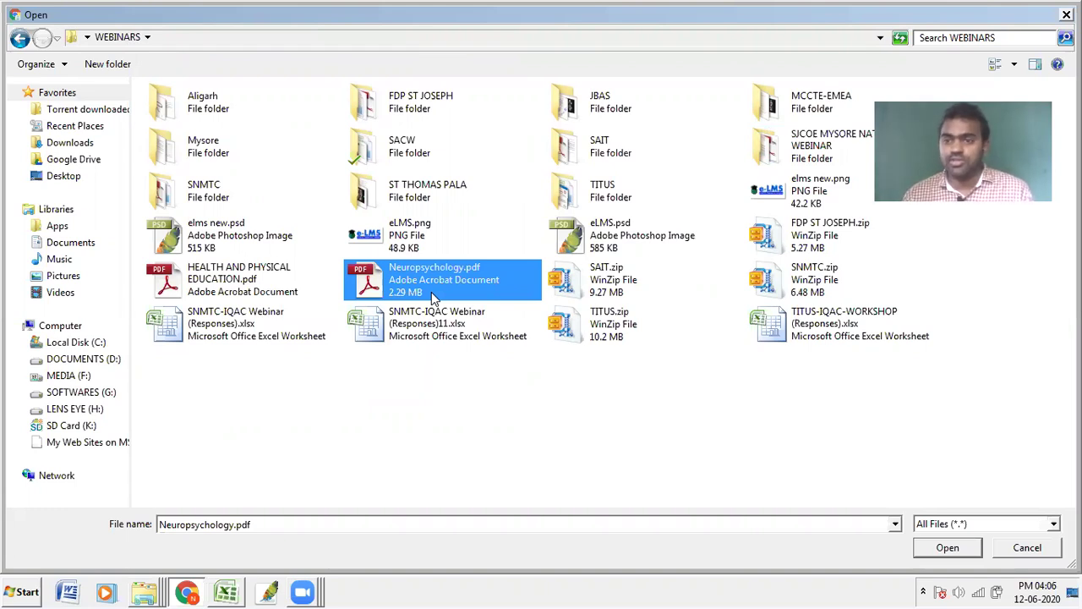
double_click(431, 288)
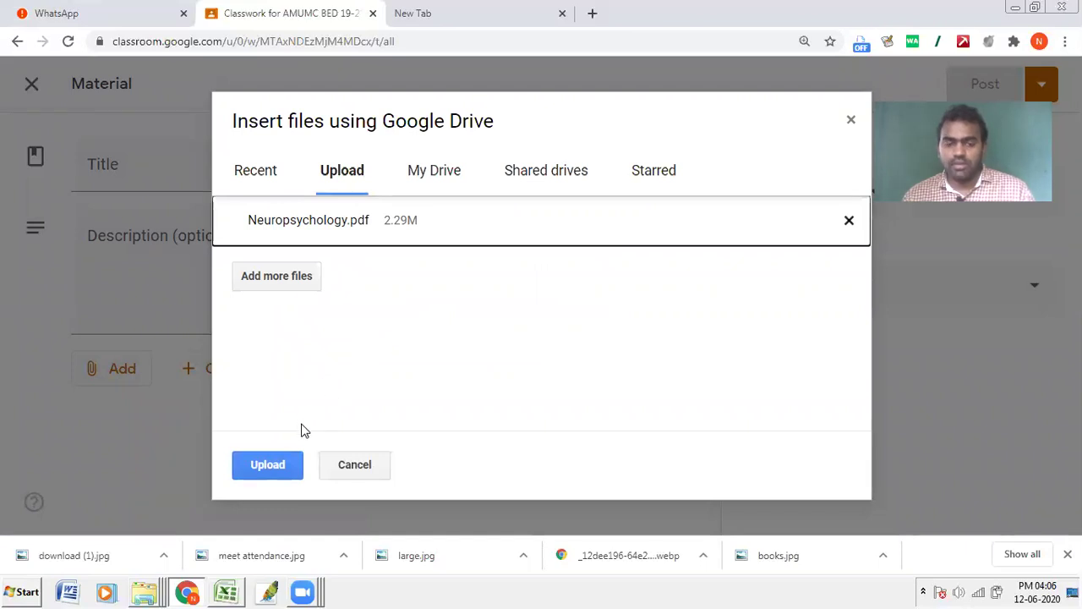
left_click(284, 465)
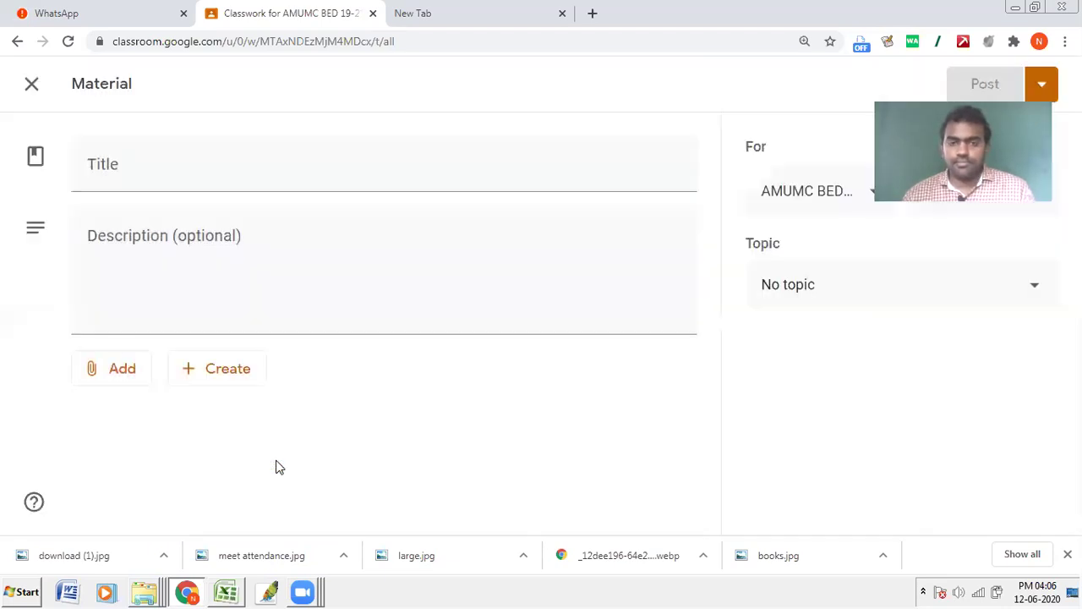
Title the material "LM#3: Neuro Psychology"
left_click(189, 169)
type("LM")
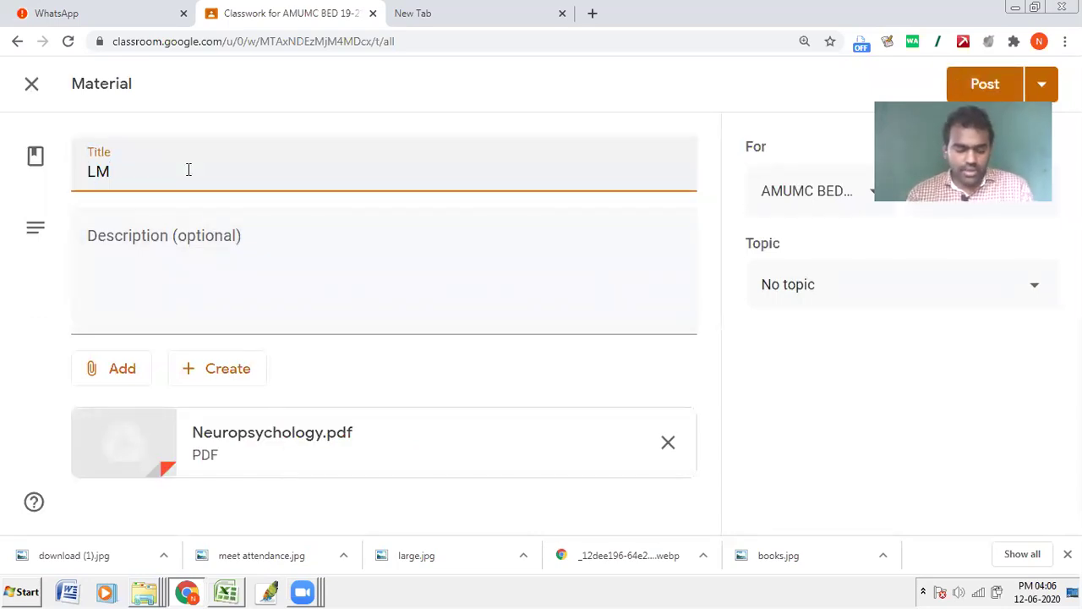
type("#3:")
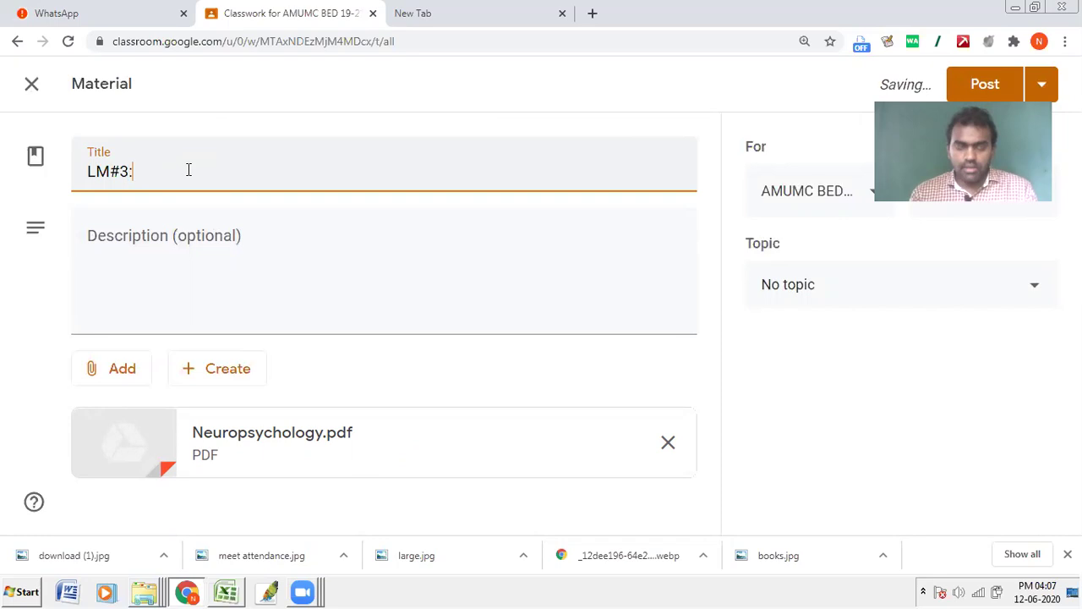
type(" Neuro Ps")
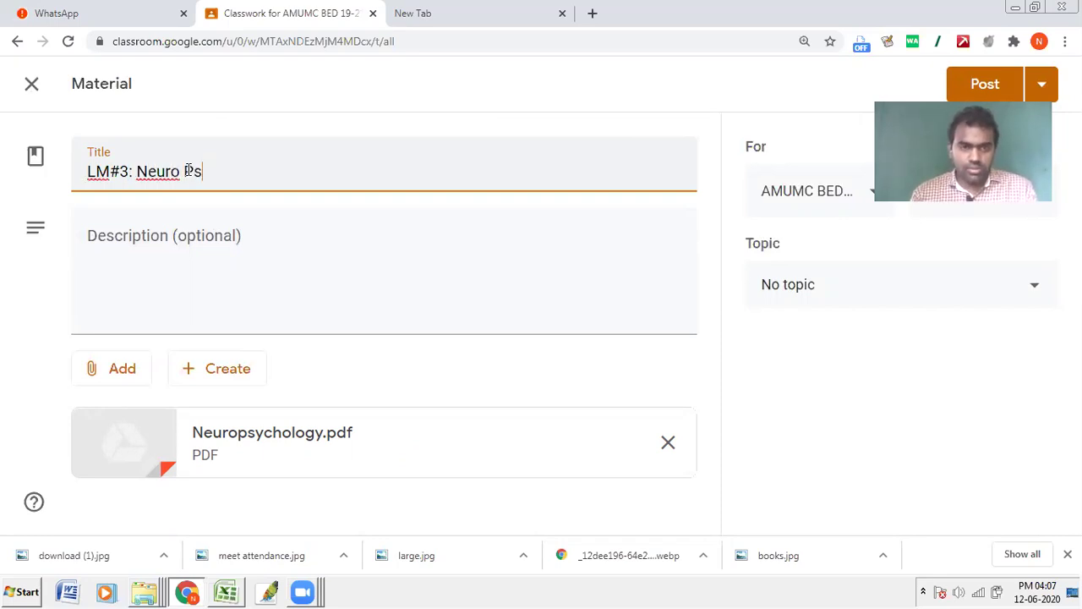
type("ychology")
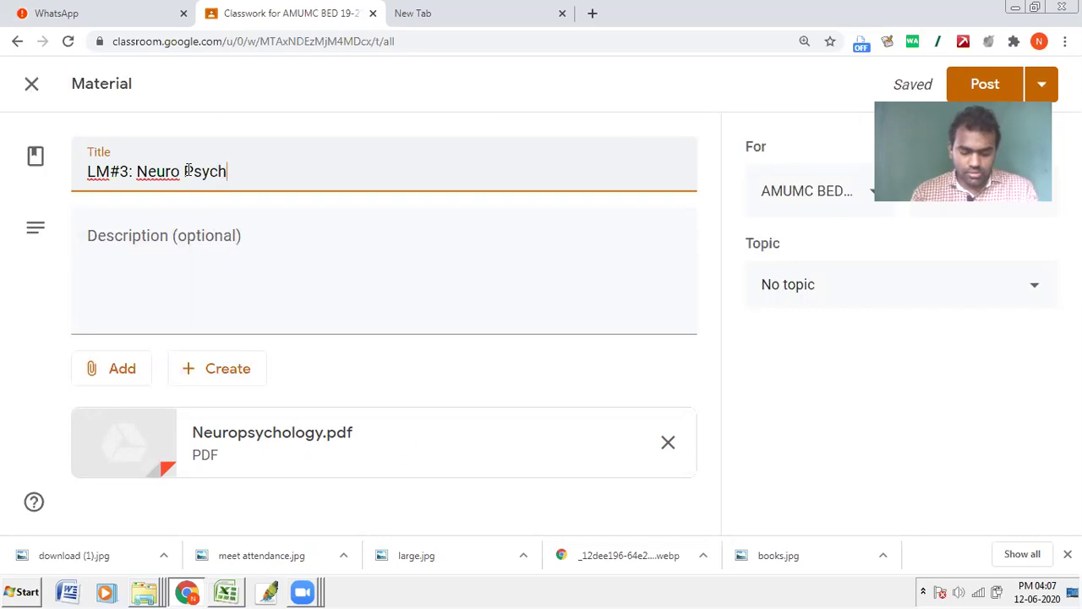
Enter the material's description "Pls see the PDF on the topic Neuro Psychology."
left_click(212, 255)
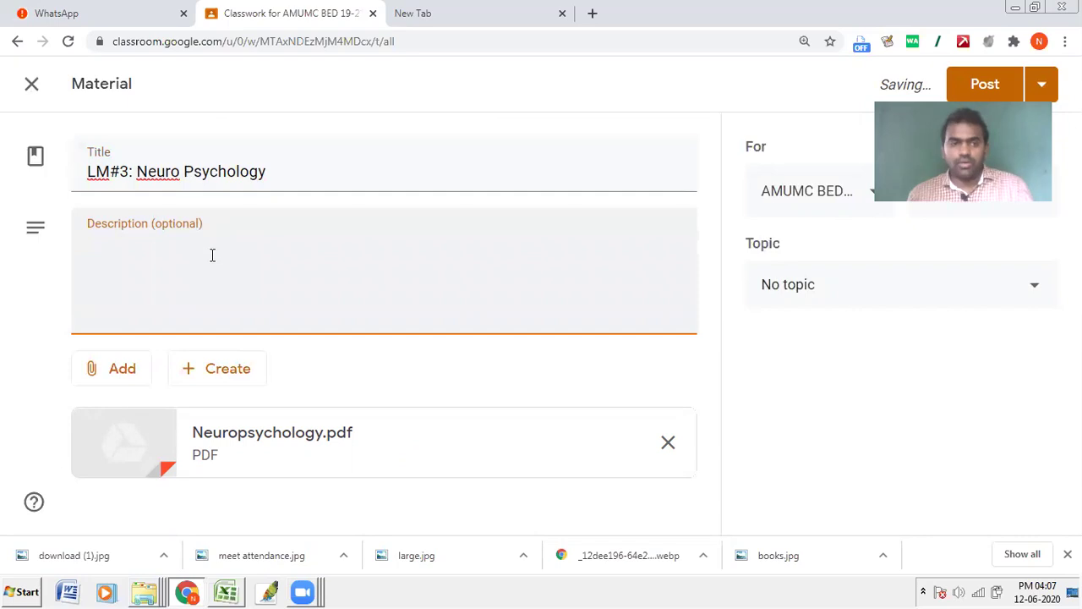
type("Pls see ")
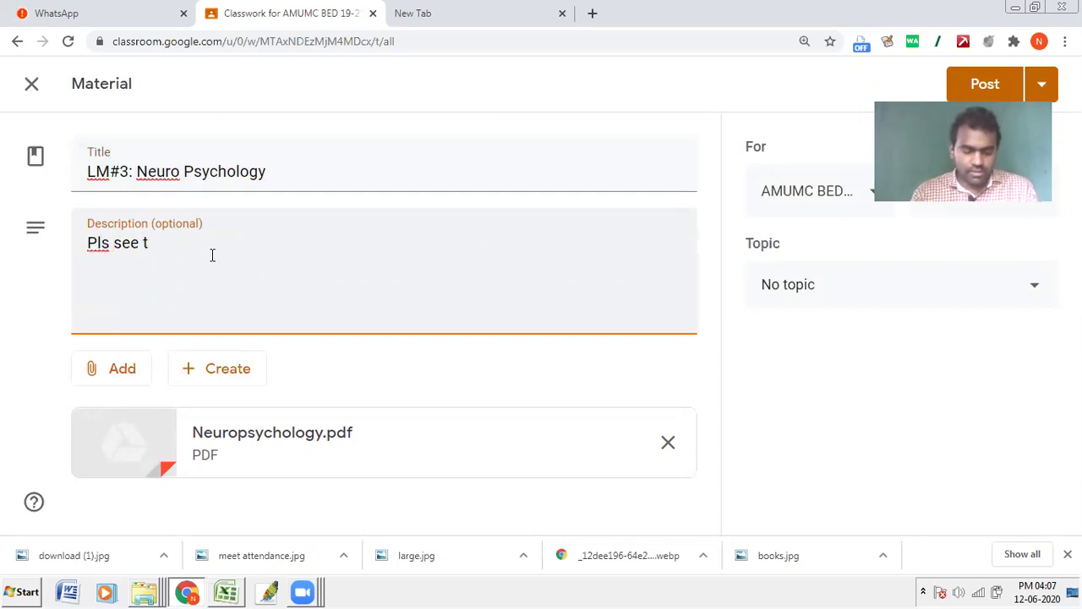
type("the ")
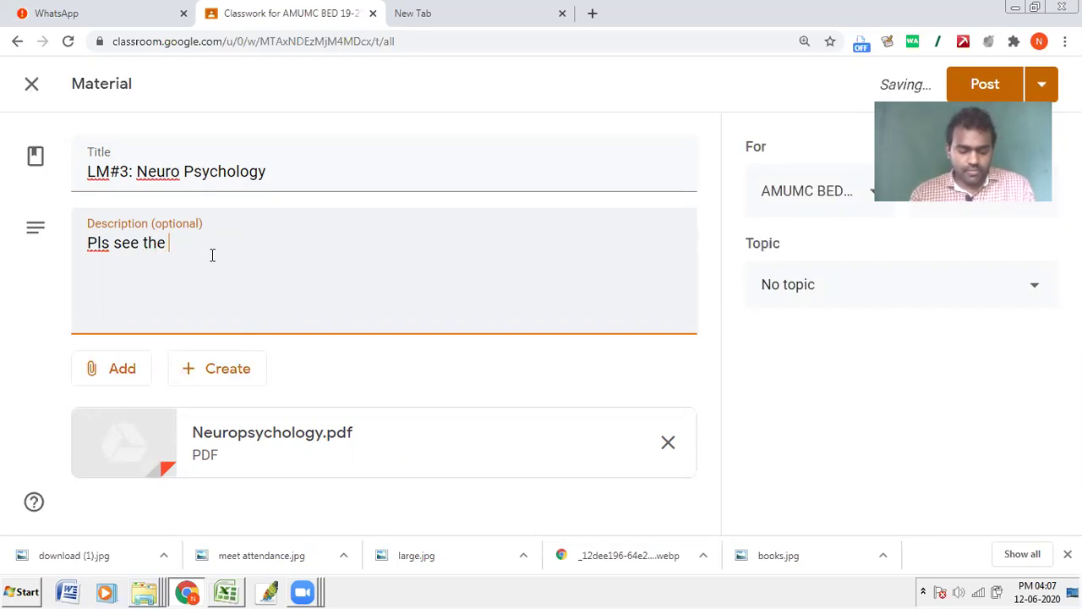
type("PDF on the topic Neuro P")
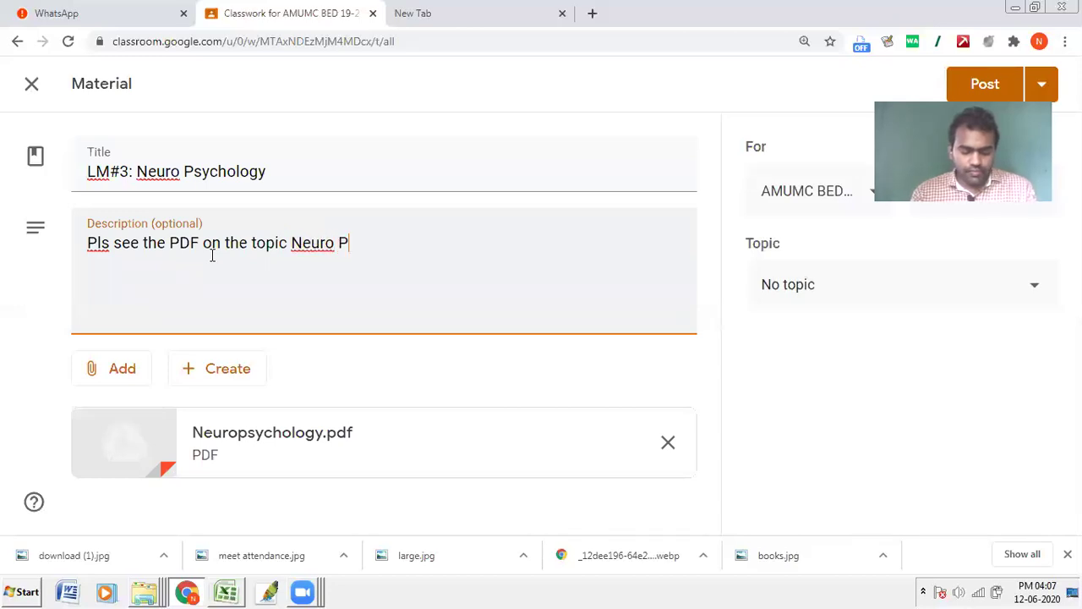
type("sychology.")
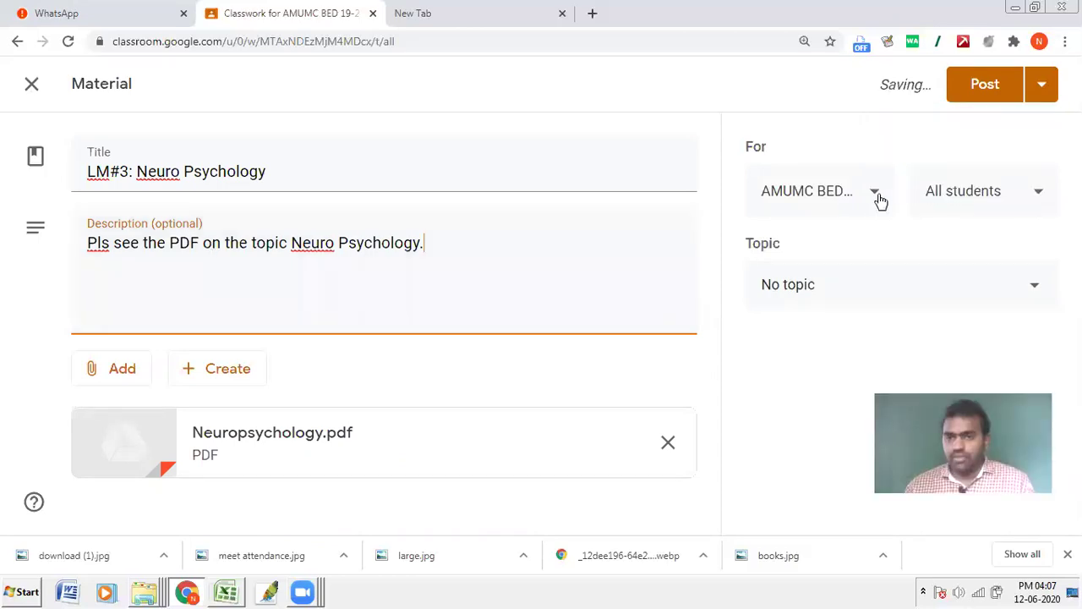
Review the list of classes available as recipients of the material, leaving AMUMC BED 19-21 selected
left_click(805, 203)
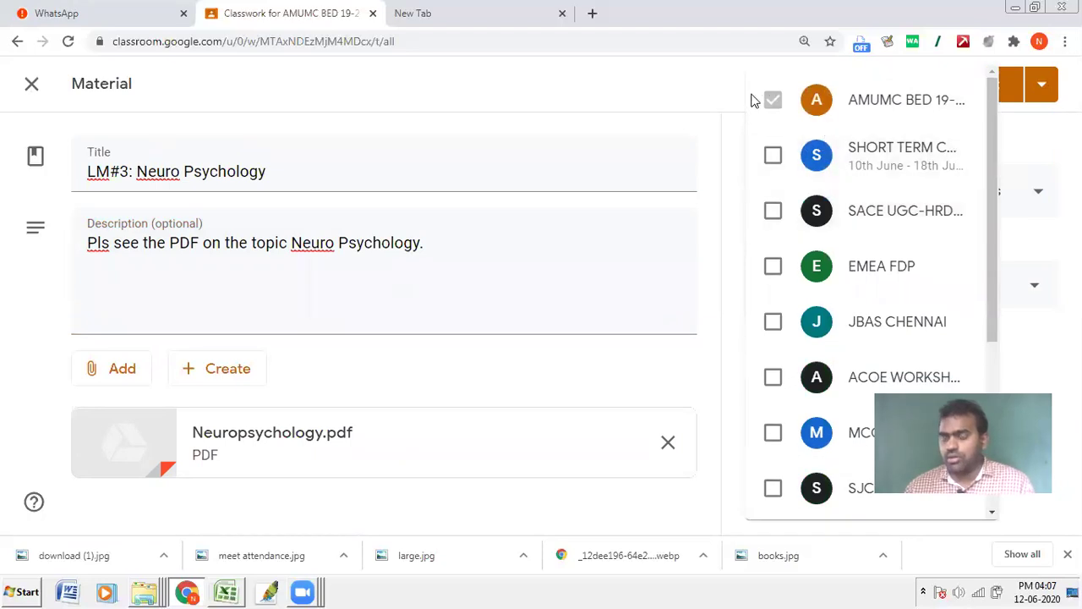
left_click(719, 82)
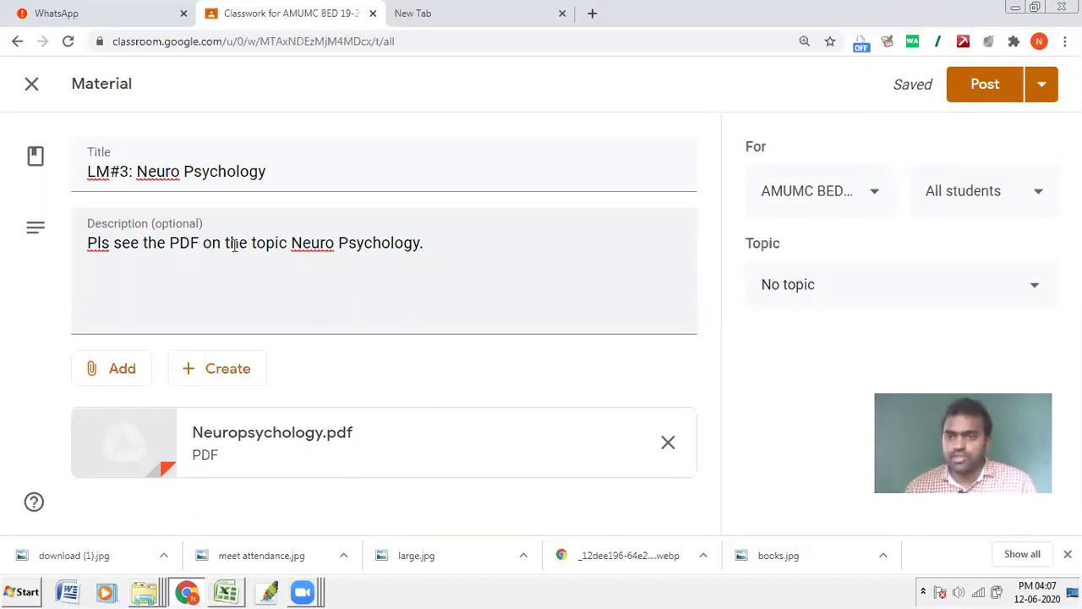
Review the list of students who can receive the material, leaving All students selected
left_click(988, 193)
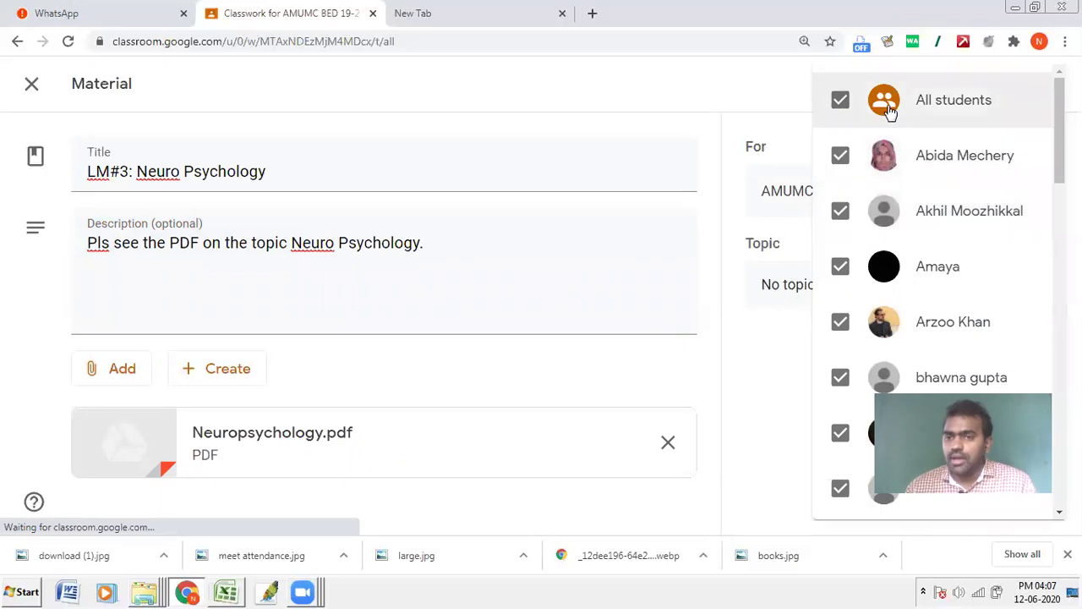
left_click(804, 205)
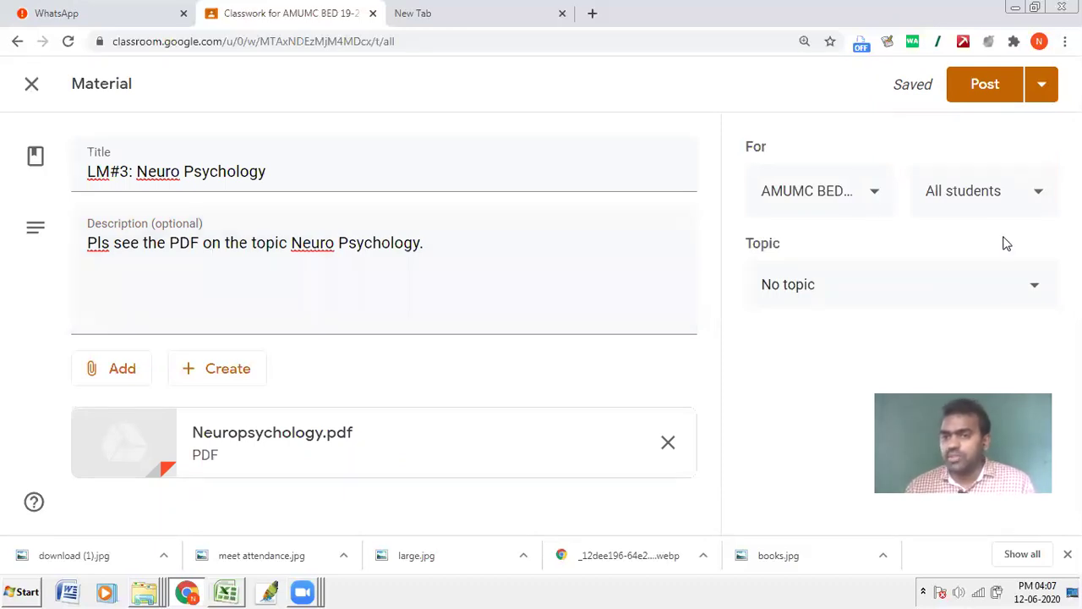
left_click(998, 210)
left_click(640, 107)
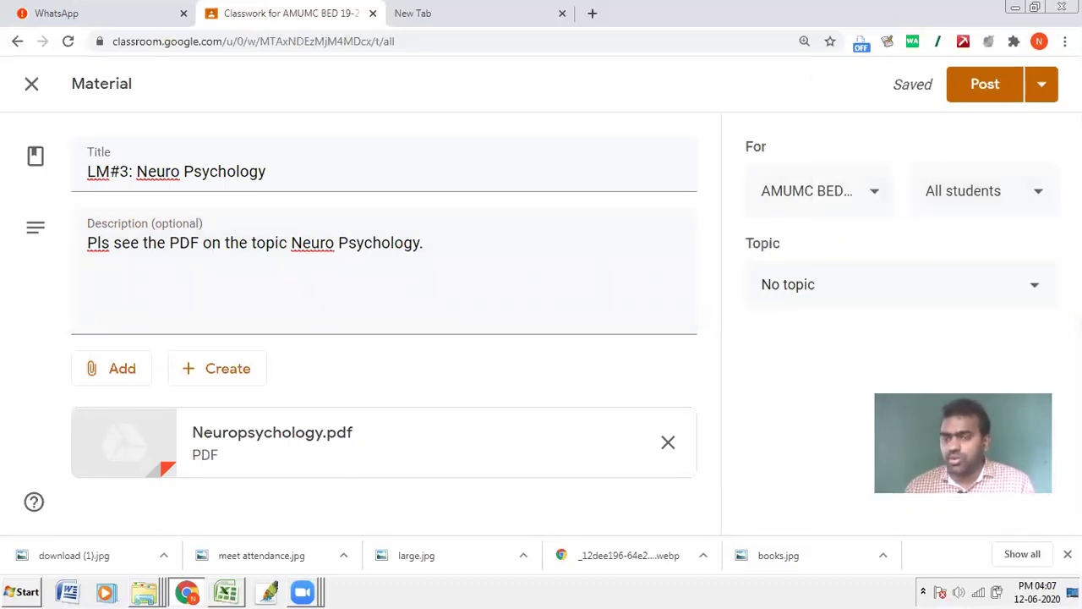
Assign the Neuro Psychology material to the Educational Psychology topic and post it to the class
left_click(849, 294)
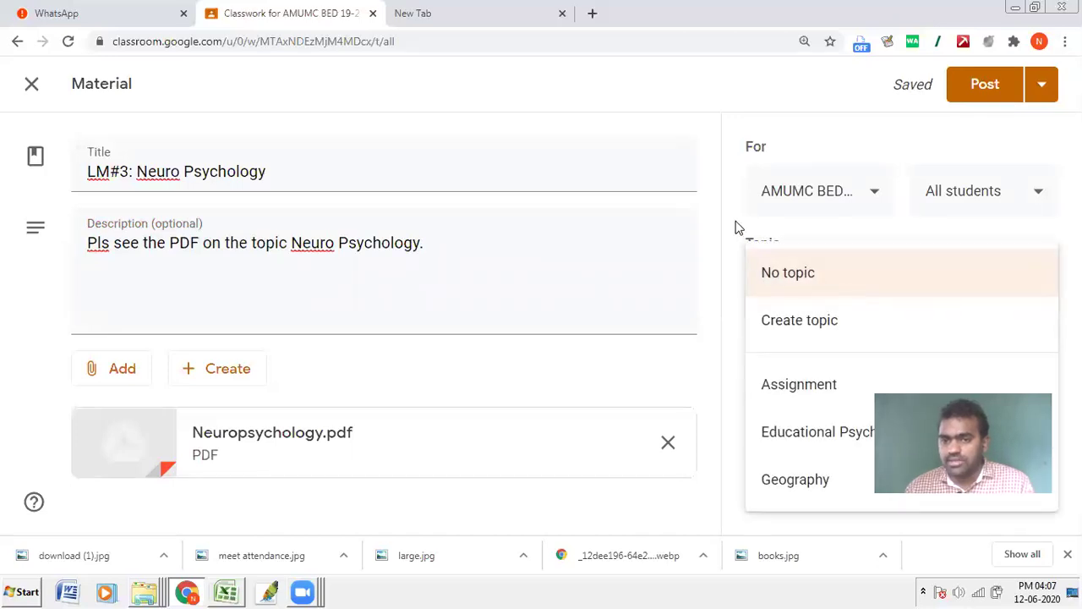
left_click(767, 267)
left_click(790, 288)
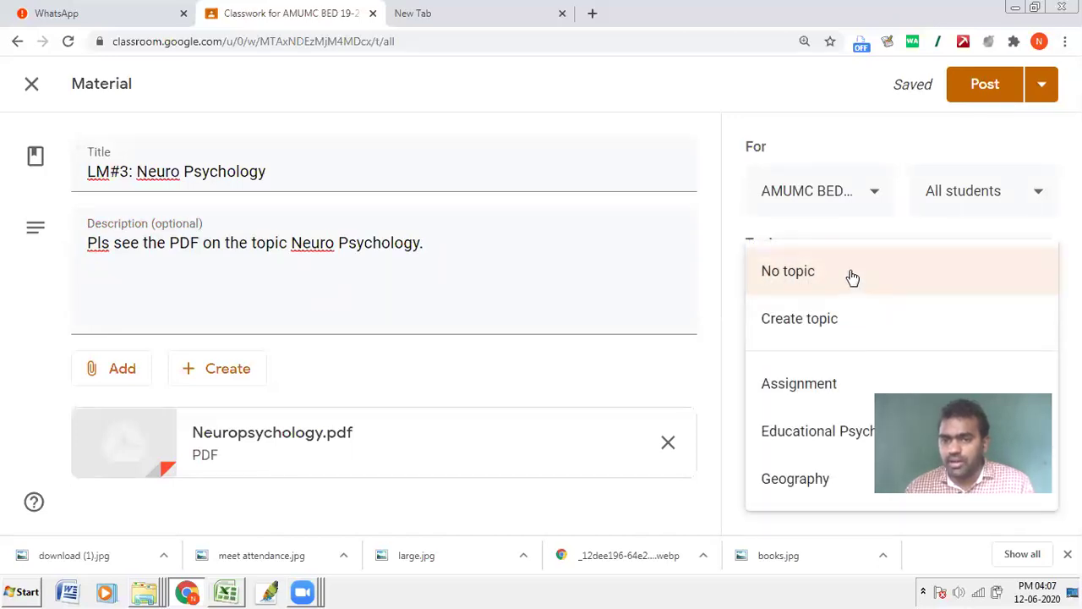
left_click(809, 433)
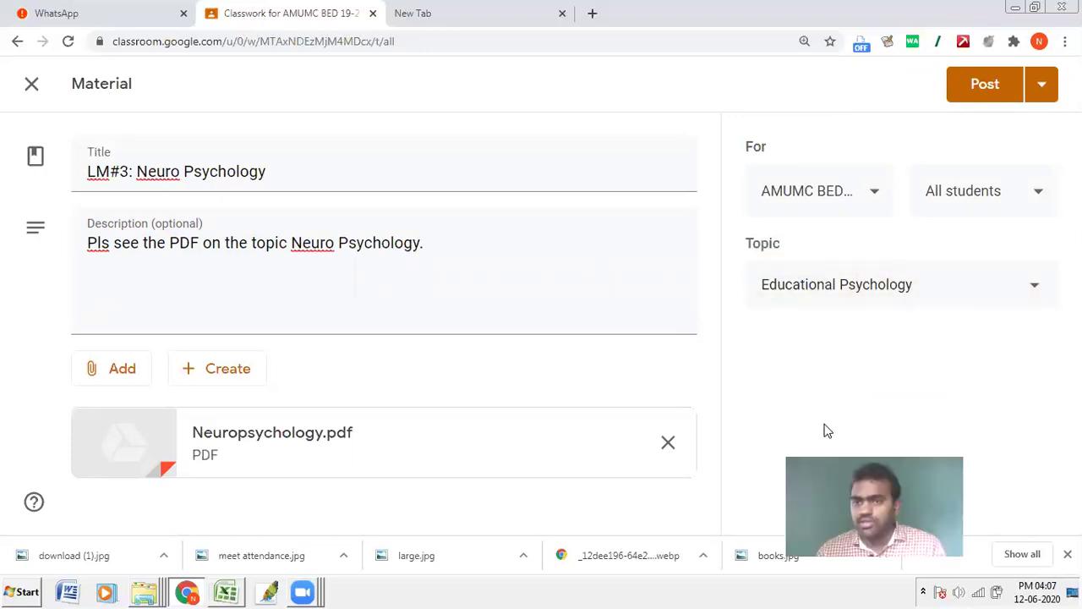
left_click(992, 92)
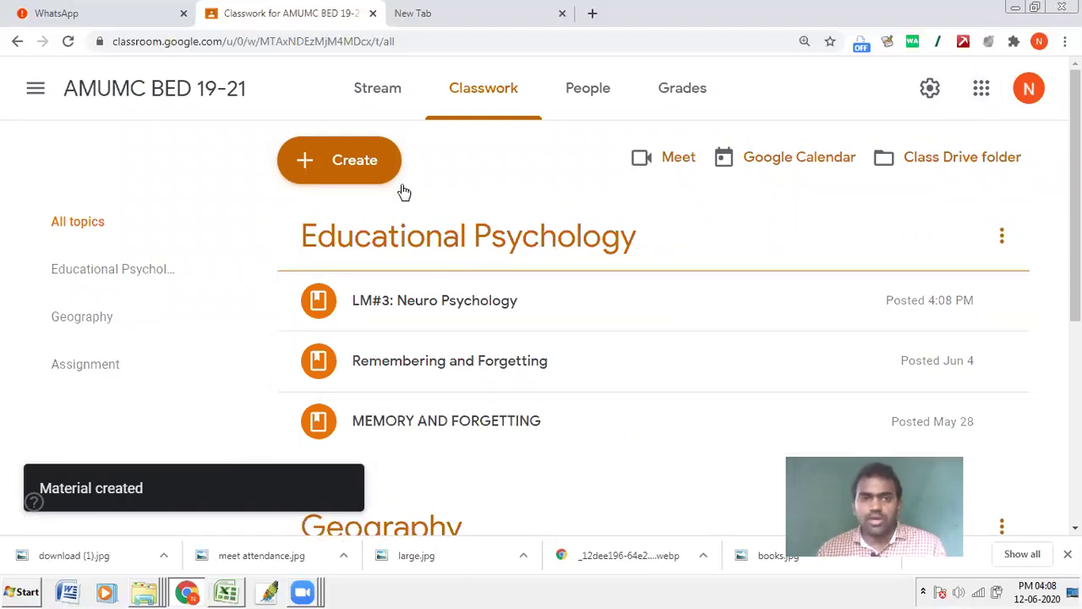
Create another classwork material titled "LM#1: Health Education"
left_click(351, 170)
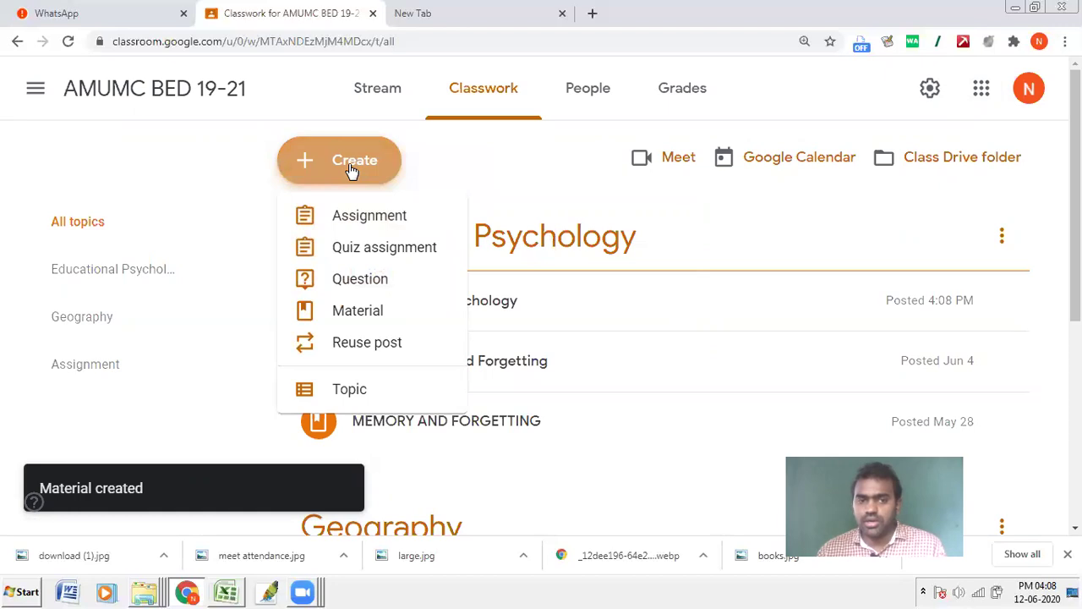
left_click(373, 313)
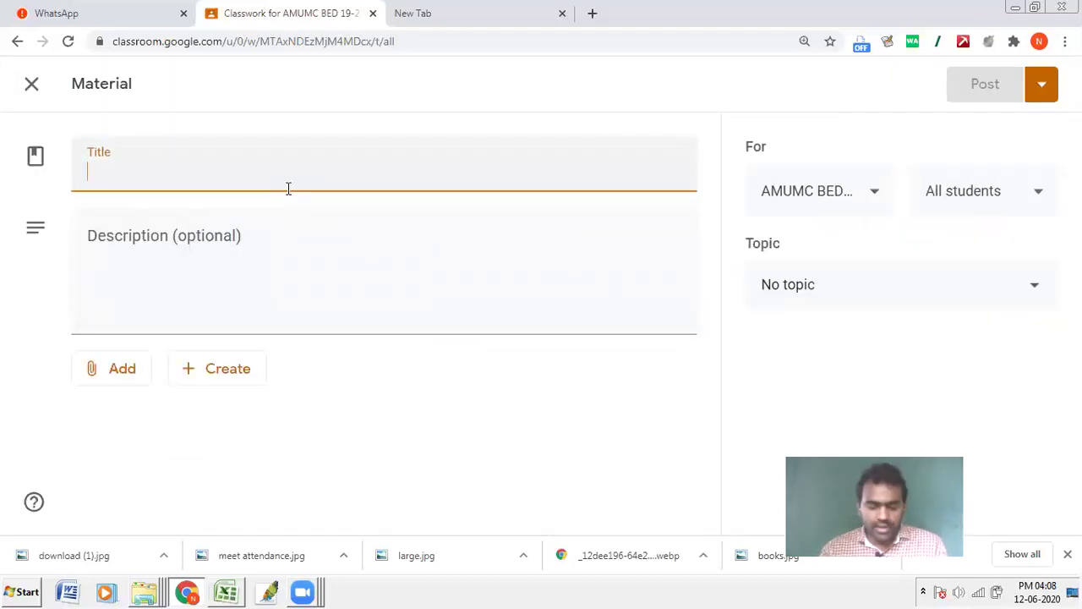
type("Lm")
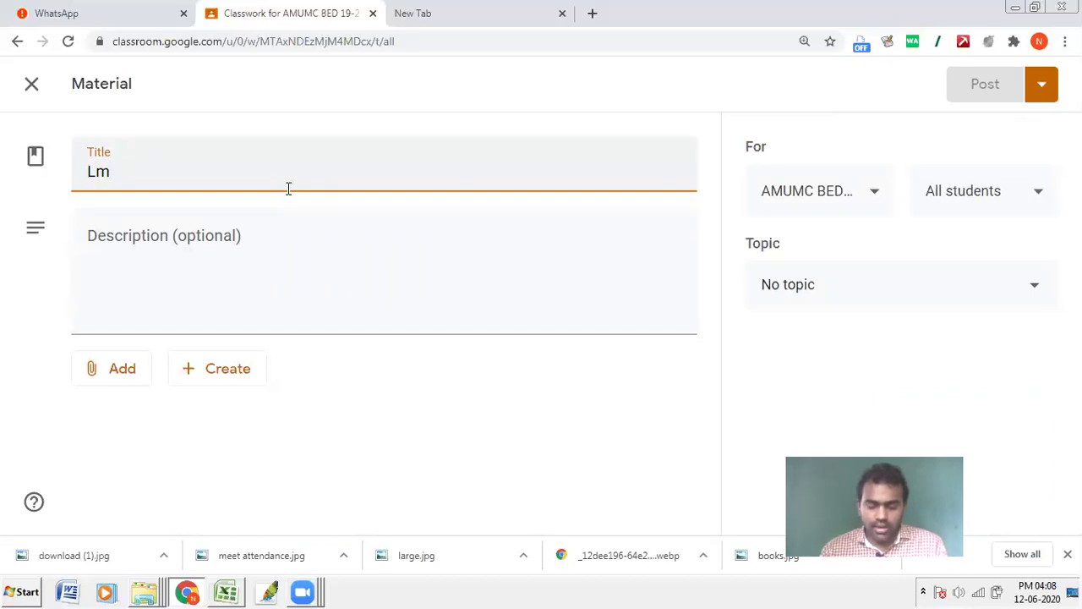
key("BackSpace")
type("M")
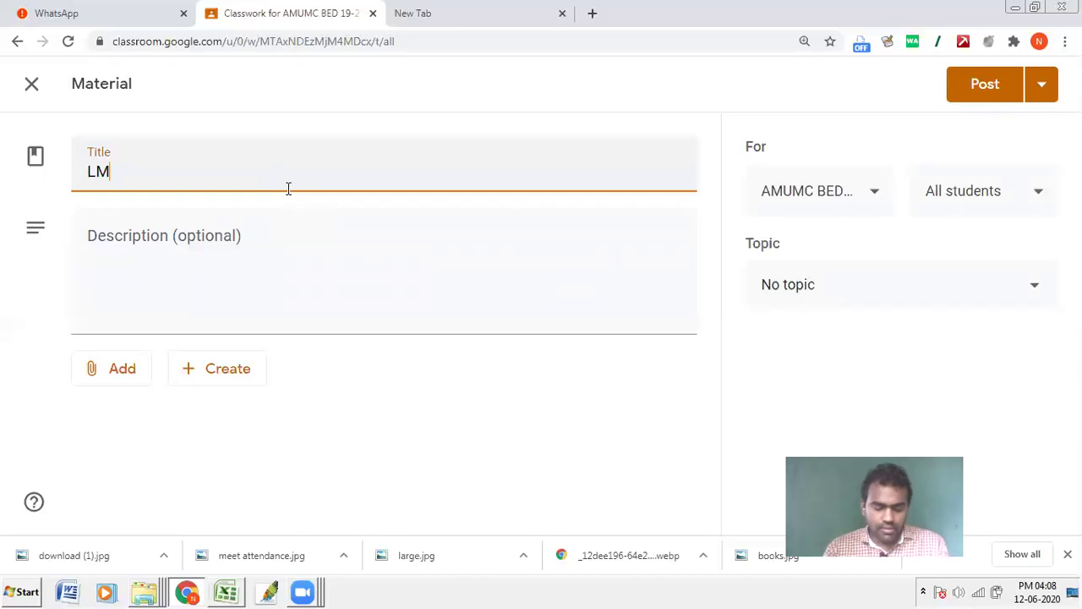
type("#1: Health Education")
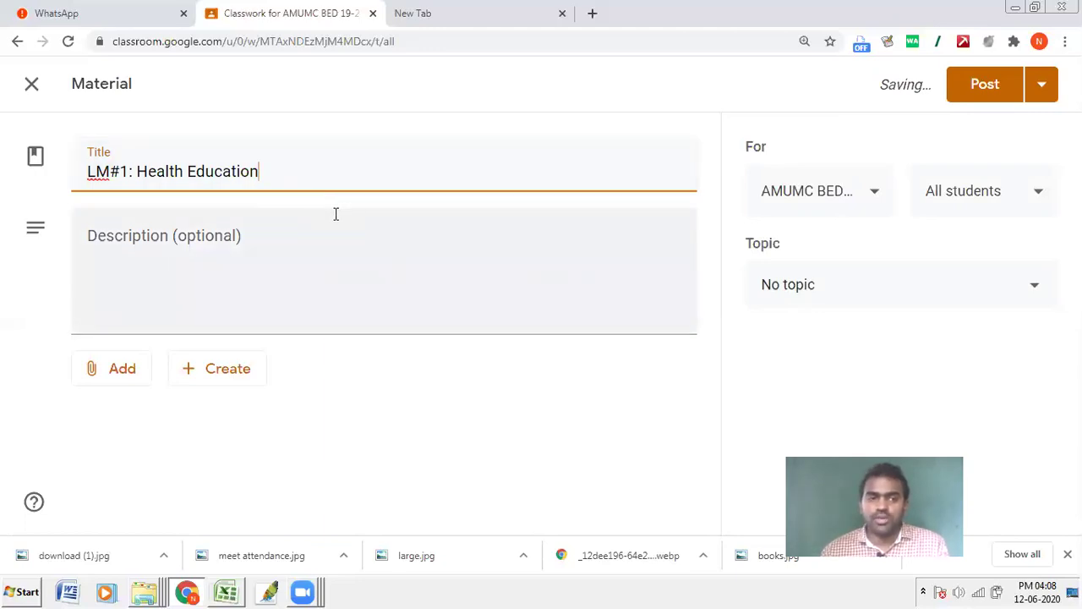
left_click(271, 236)
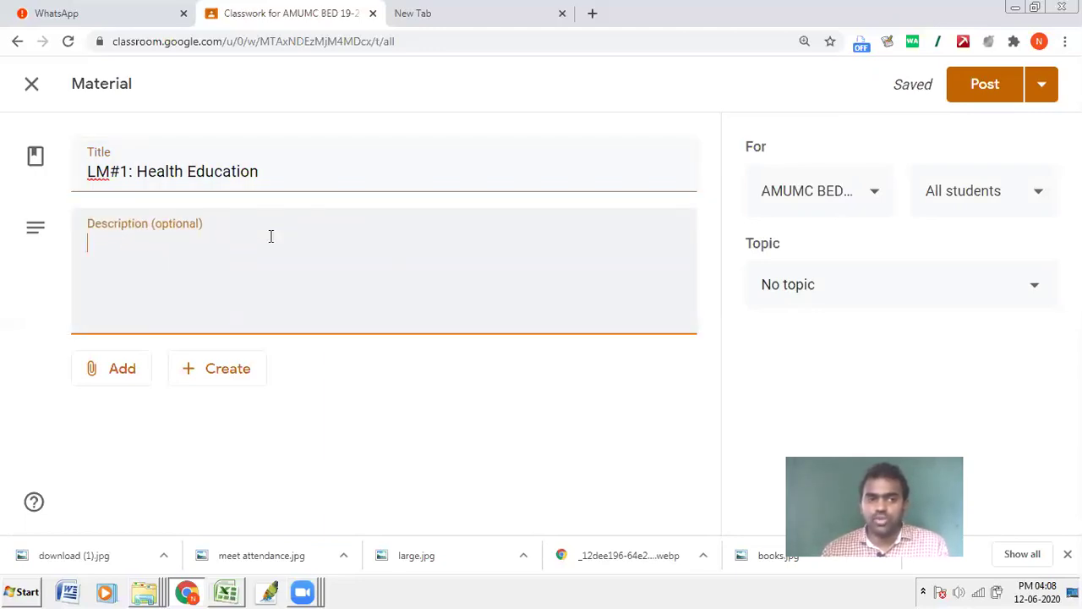
Search YouTube for "health education" and attach the video "HEALTH EDUCATION PART 1, Community Medicine Lecture" to the material
left_click(137, 370)
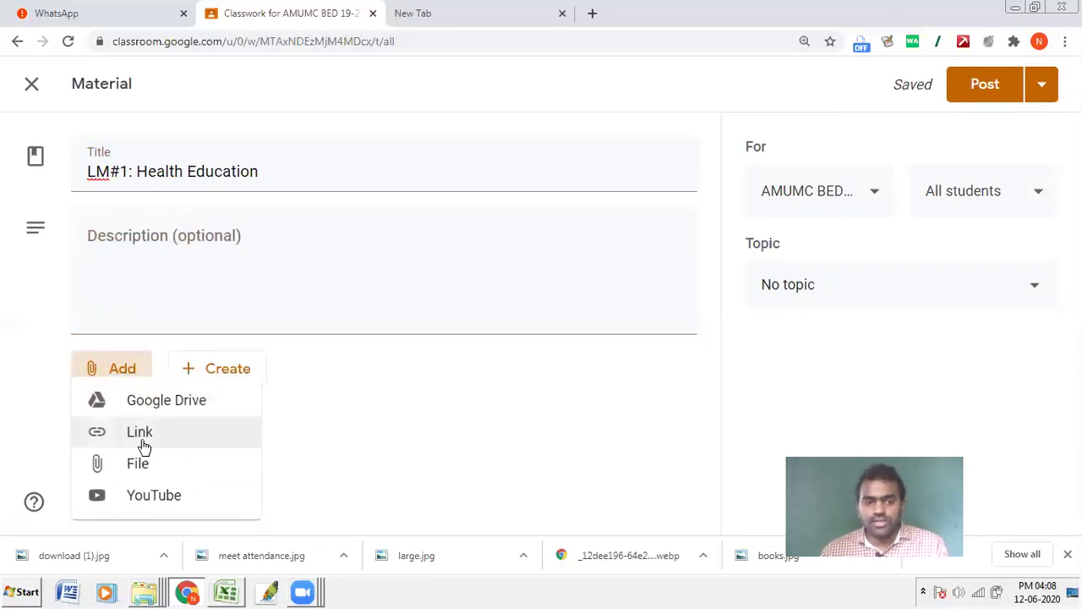
left_click(189, 494)
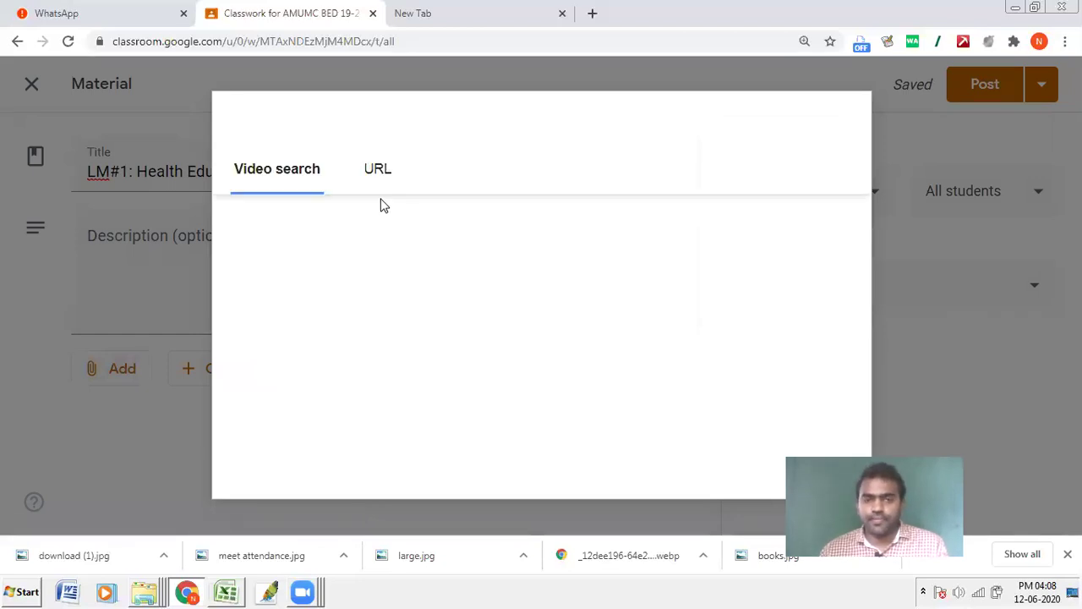
left_click(386, 228)
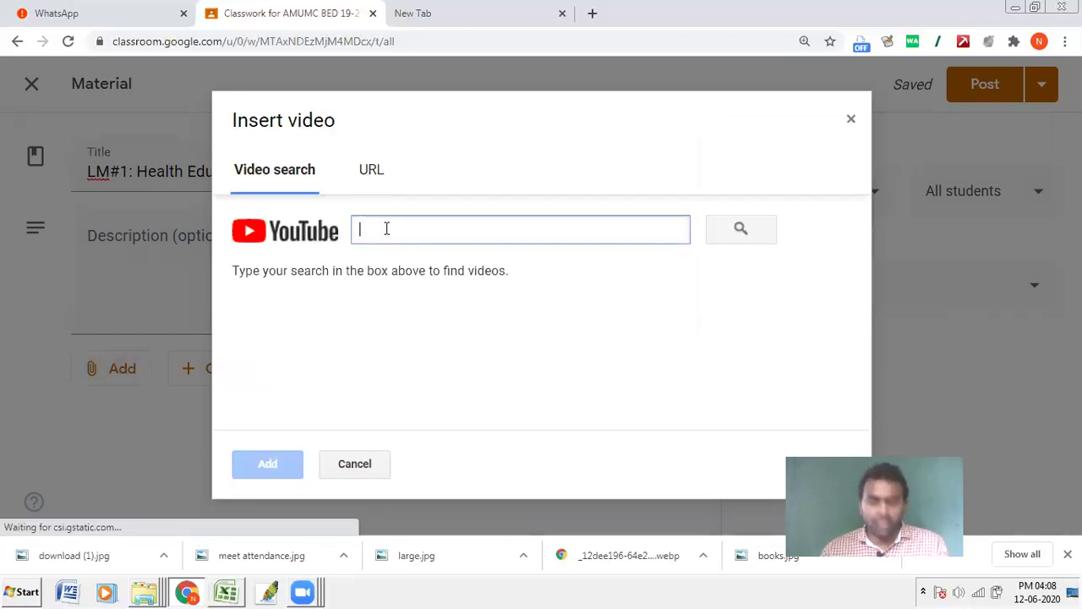
type("health edu")
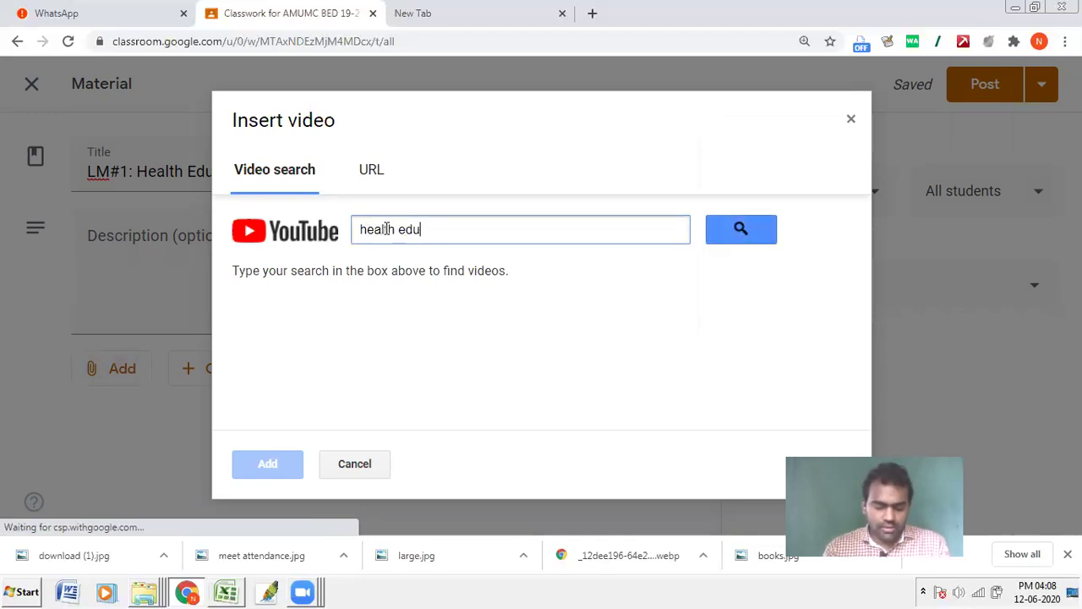
type("cation")
key("Return")
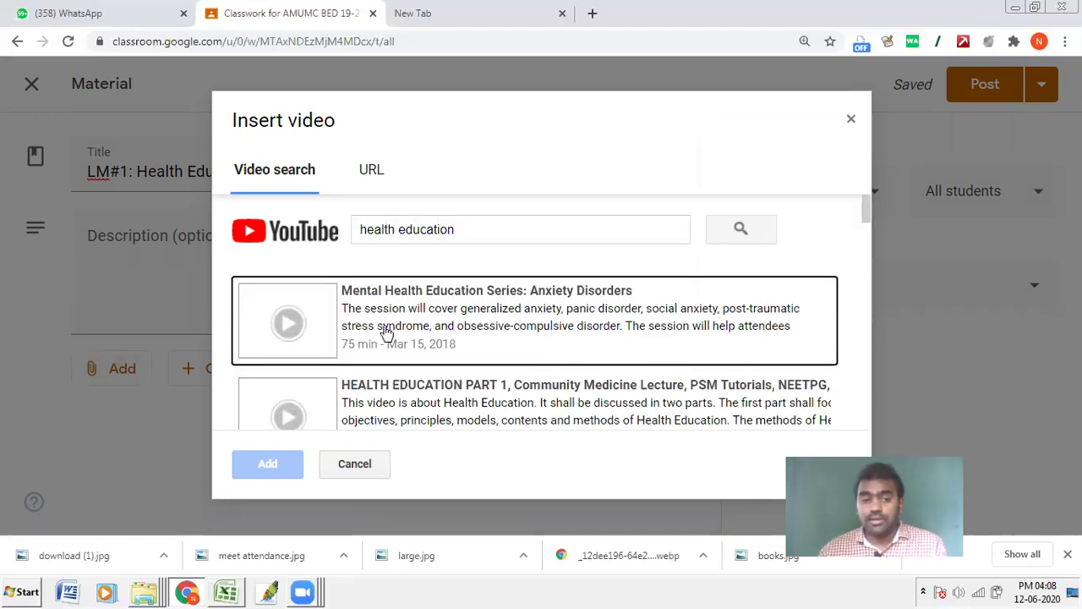
left_click(411, 321)
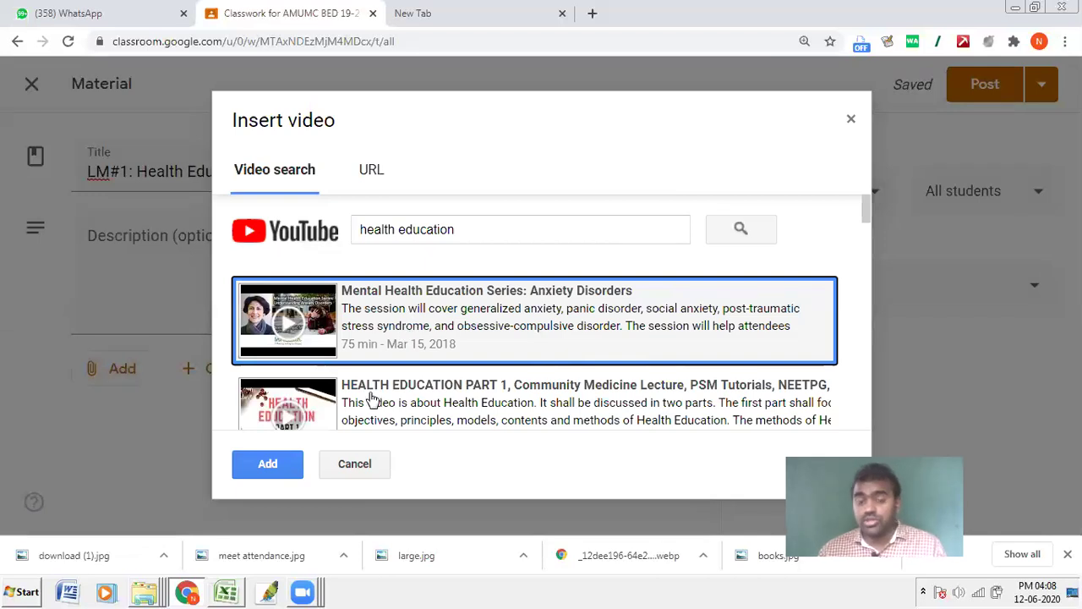
left_click(425, 416)
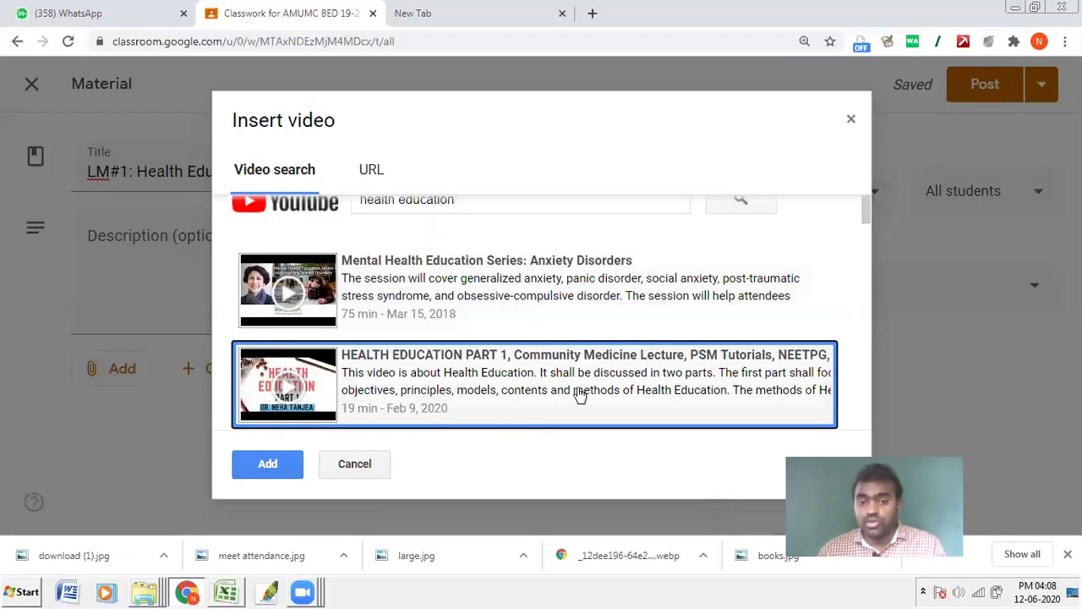
left_click(288, 462)
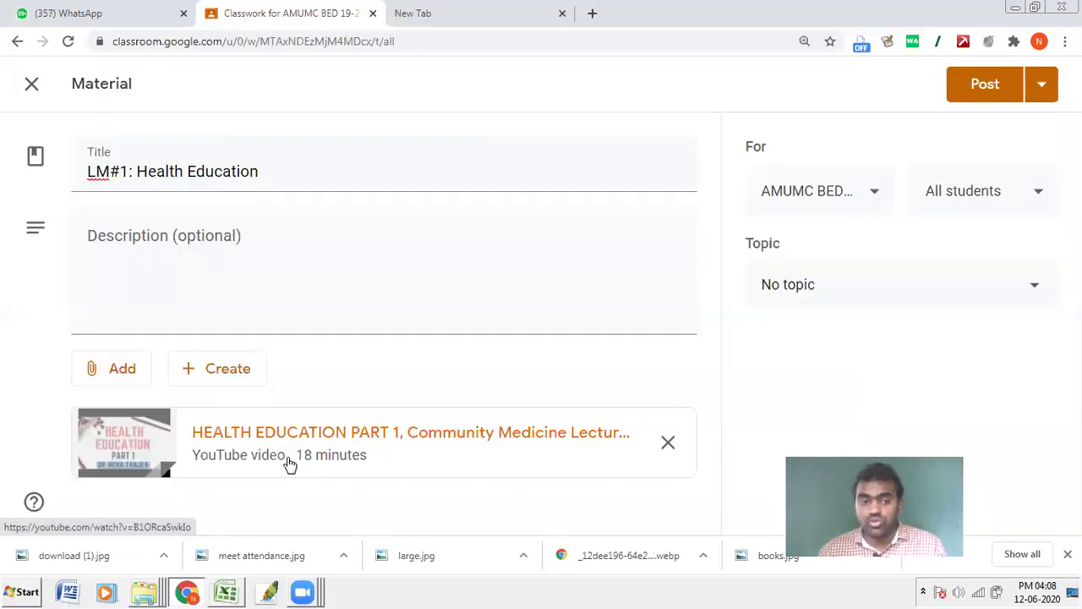
Change the material's title to "LM#1: Community Medicine"
left_click(290, 172)
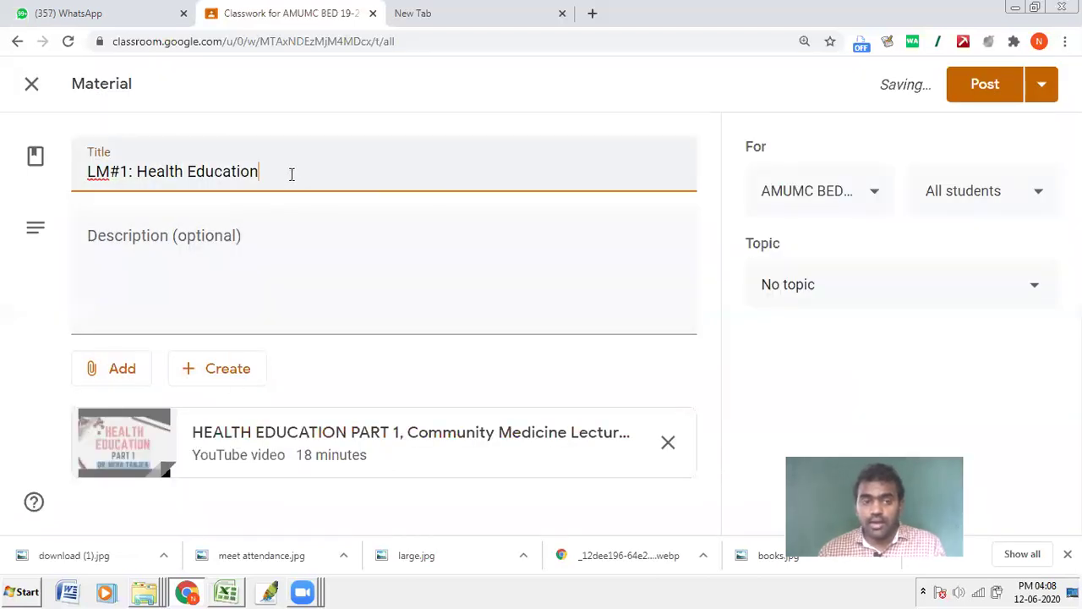
left_click_drag(293, 175, 140, 162)
type("C")
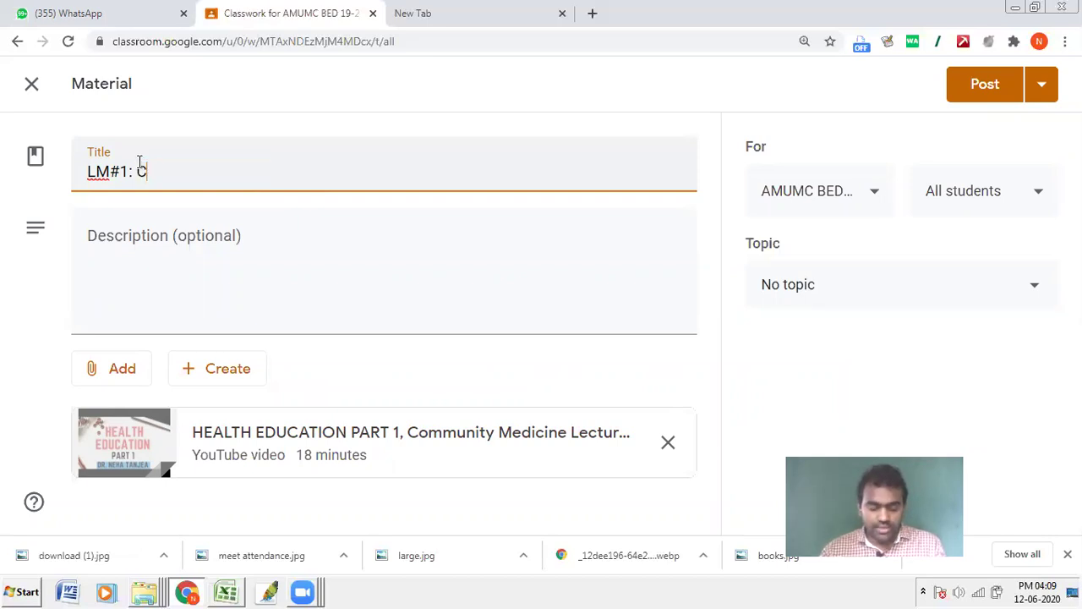
type("ommunity Medicine")
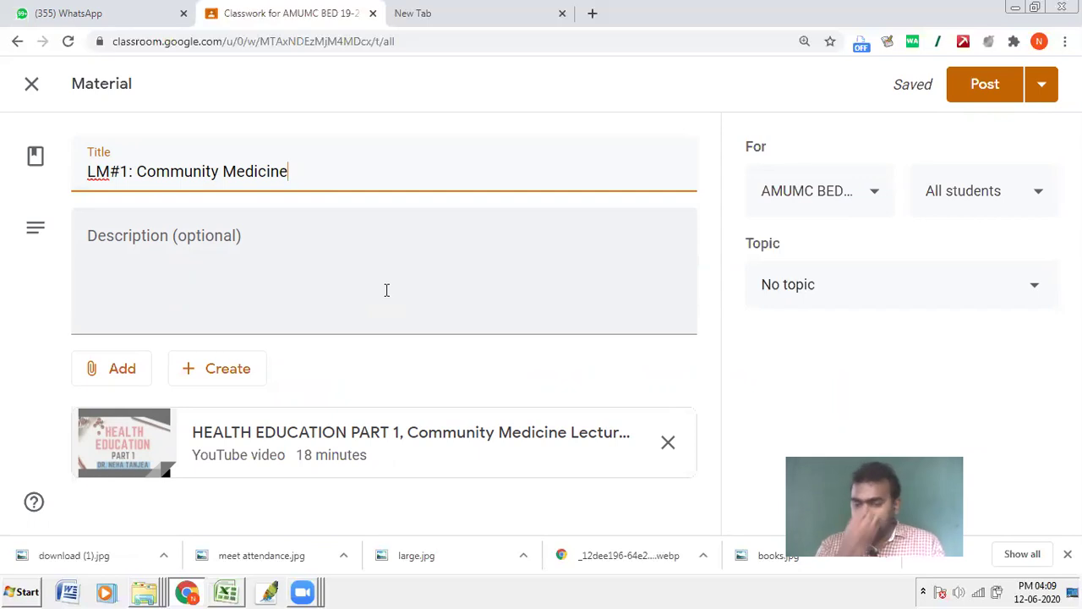
Limit the Community Medicine material's recipients to five selected students by deselecting everyone else in the class
left_click(959, 194)
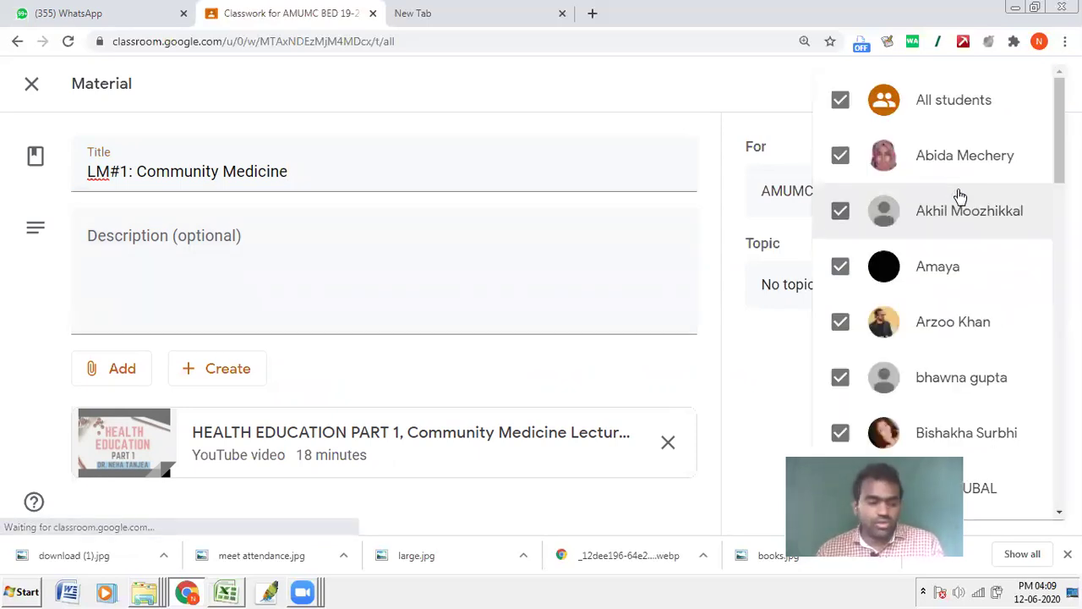
left_click(842, 159)
left_click(840, 215)
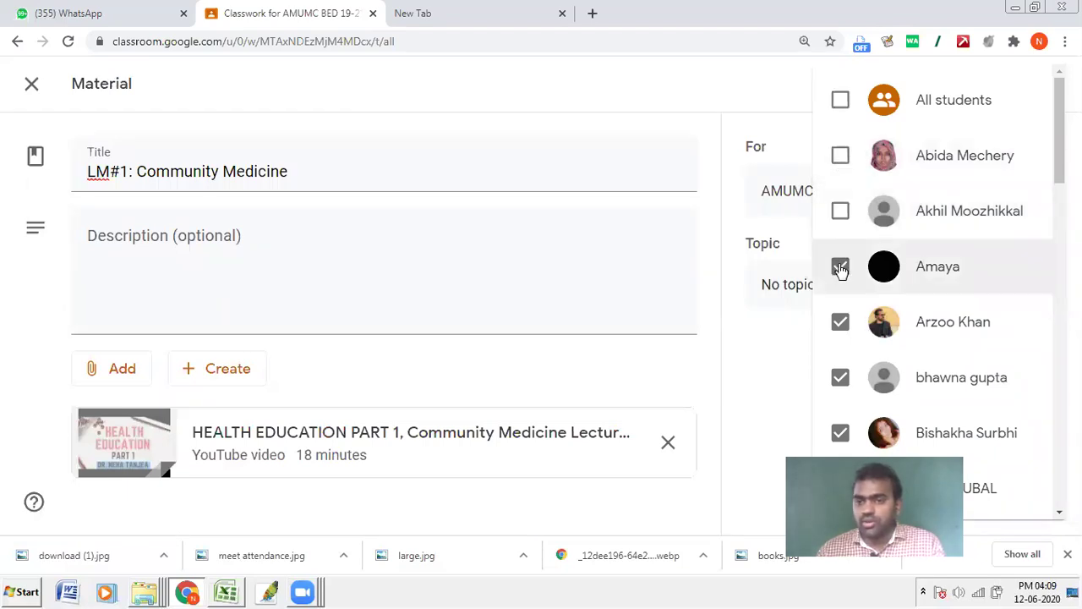
left_click(841, 269)
left_click(840, 320)
scroll(839, 317, "down", 1)
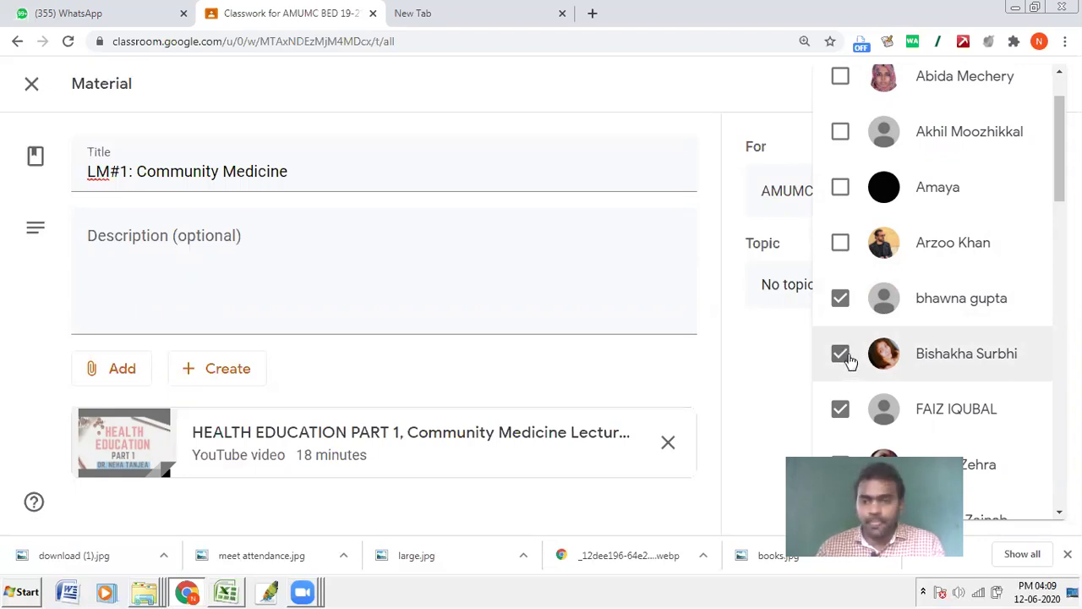
left_click(840, 353)
left_click(839, 409)
scroll(930, 333, "down", 2)
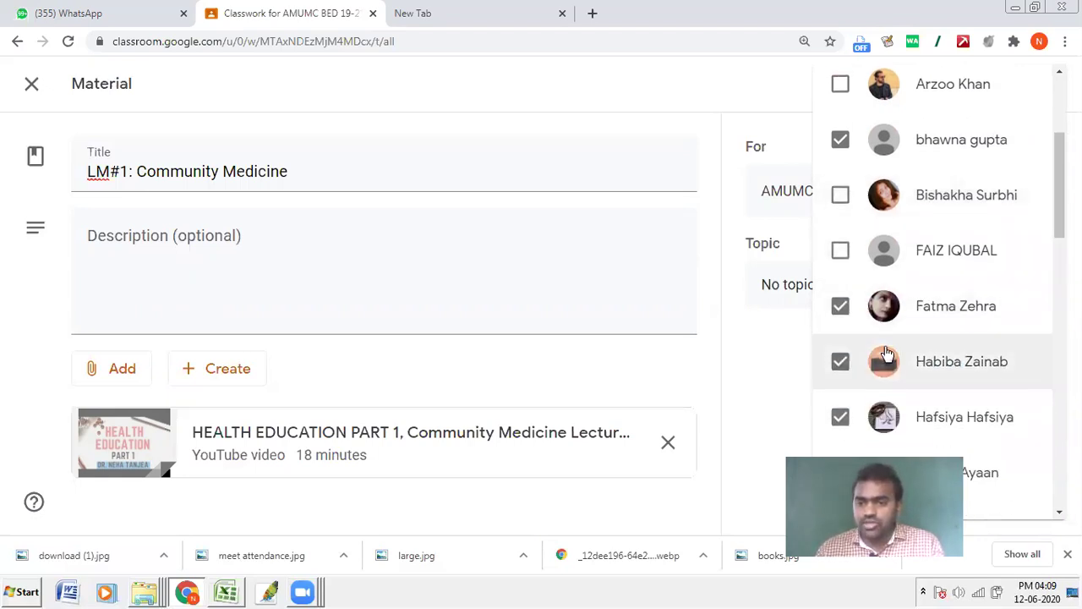
left_click(842, 311)
left_click(840, 361)
scroll(990, 347, "down", 3)
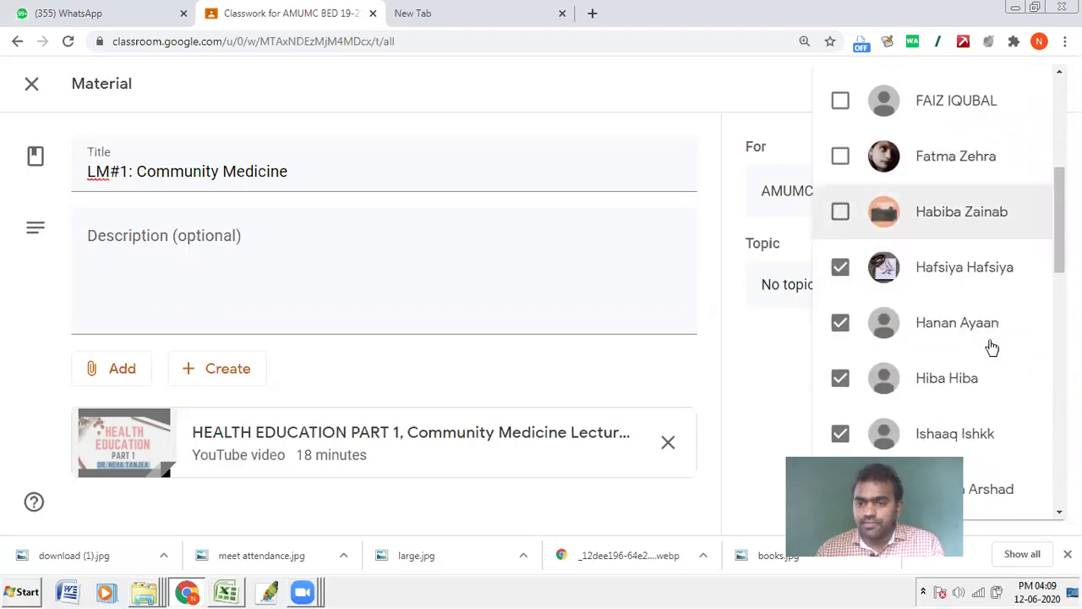
left_click(840, 179)
left_click(839, 235)
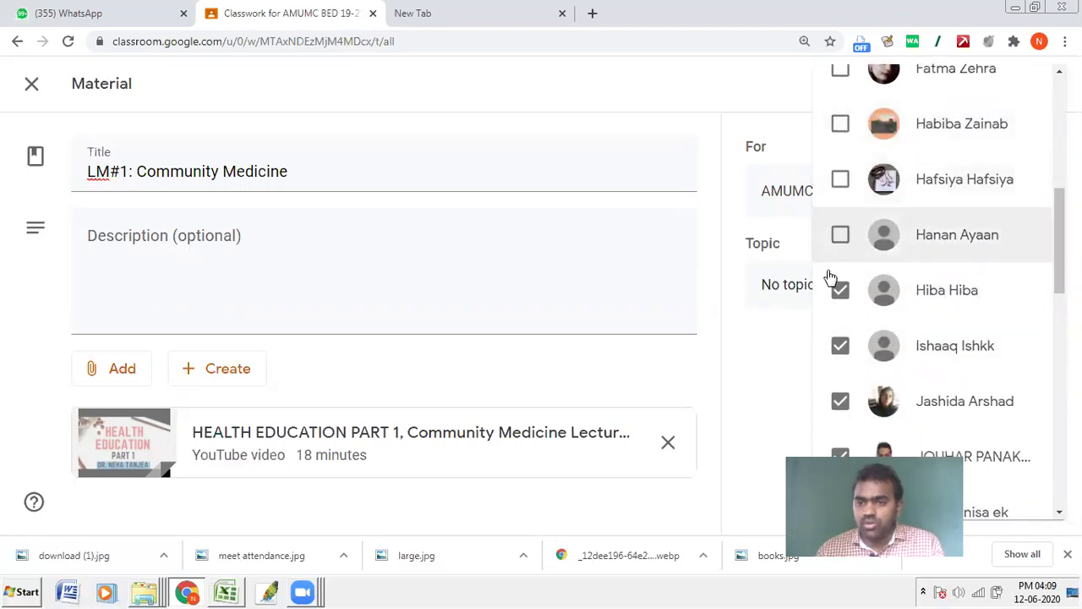
left_click(840, 290)
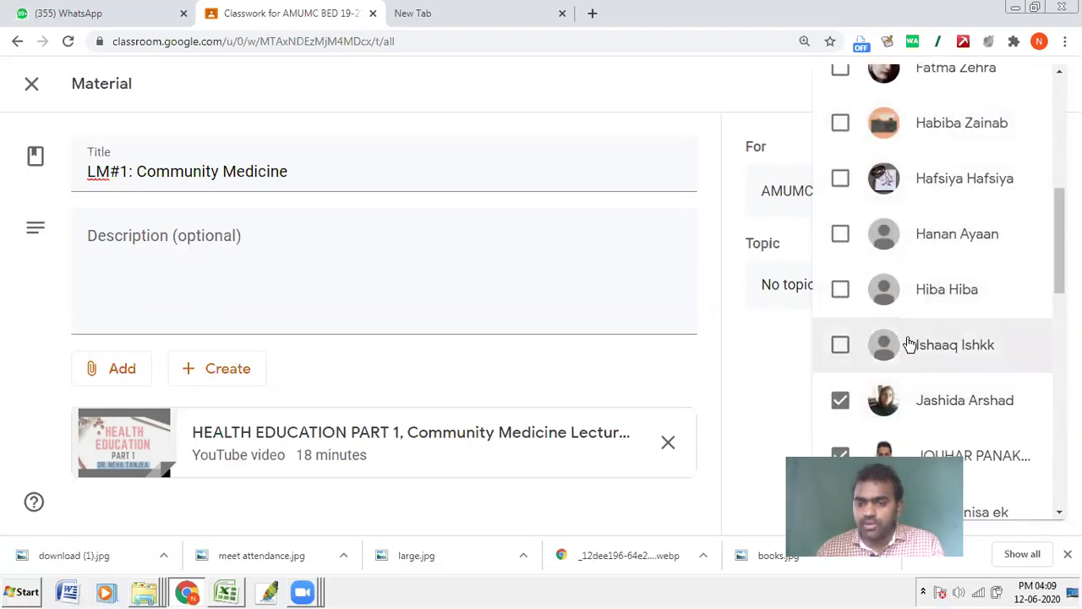
scroll(896, 339, "down", 2)
left_click(839, 243)
left_click(840, 298)
left_click(839, 354)
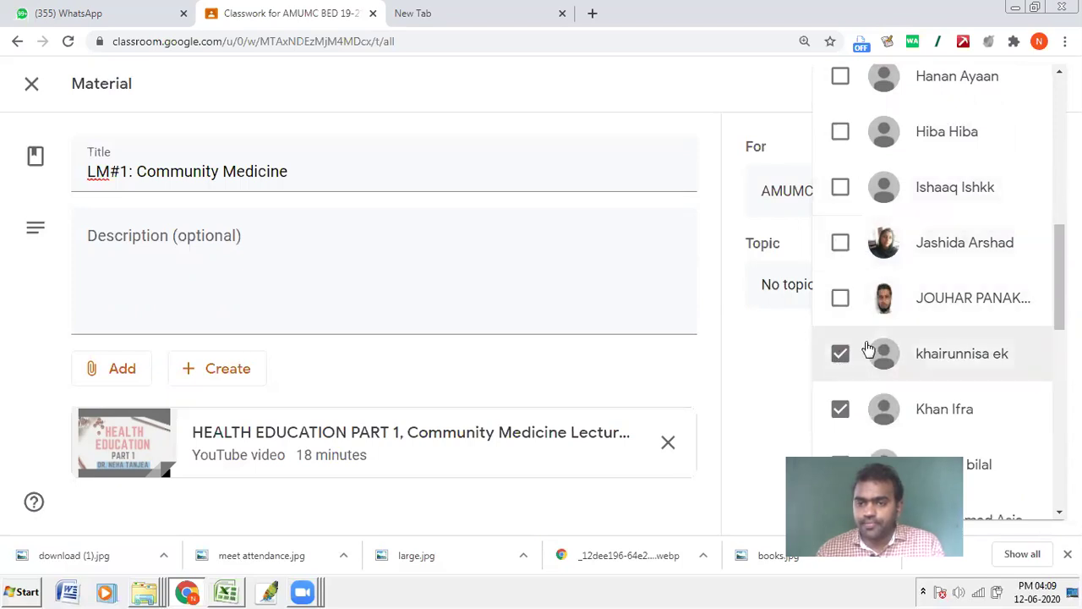
scroll(896, 330, "down", 2)
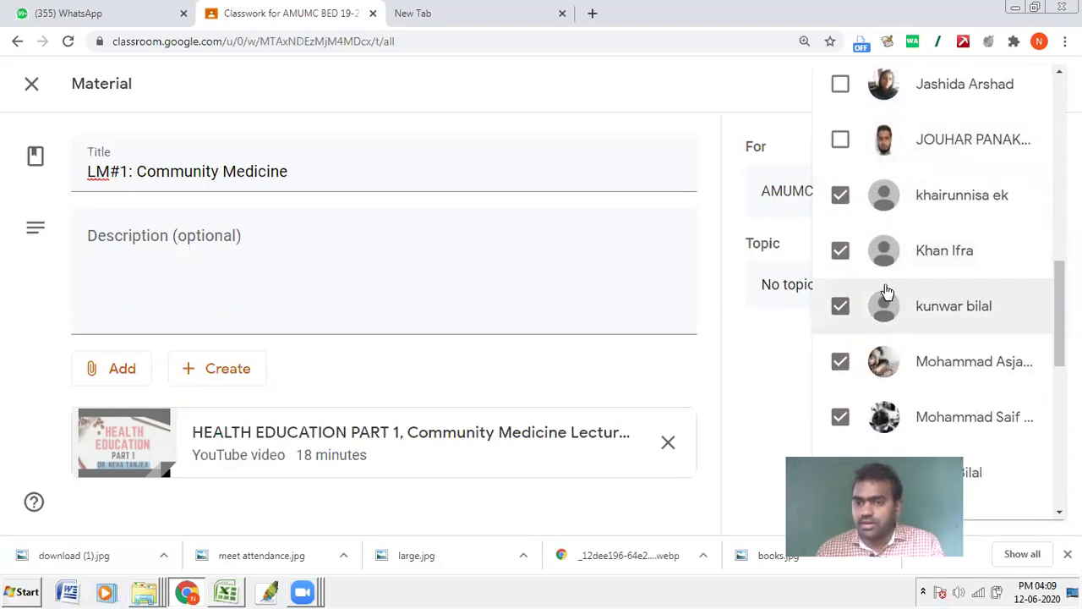
left_click(840, 259)
left_click(841, 313)
left_click(840, 360)
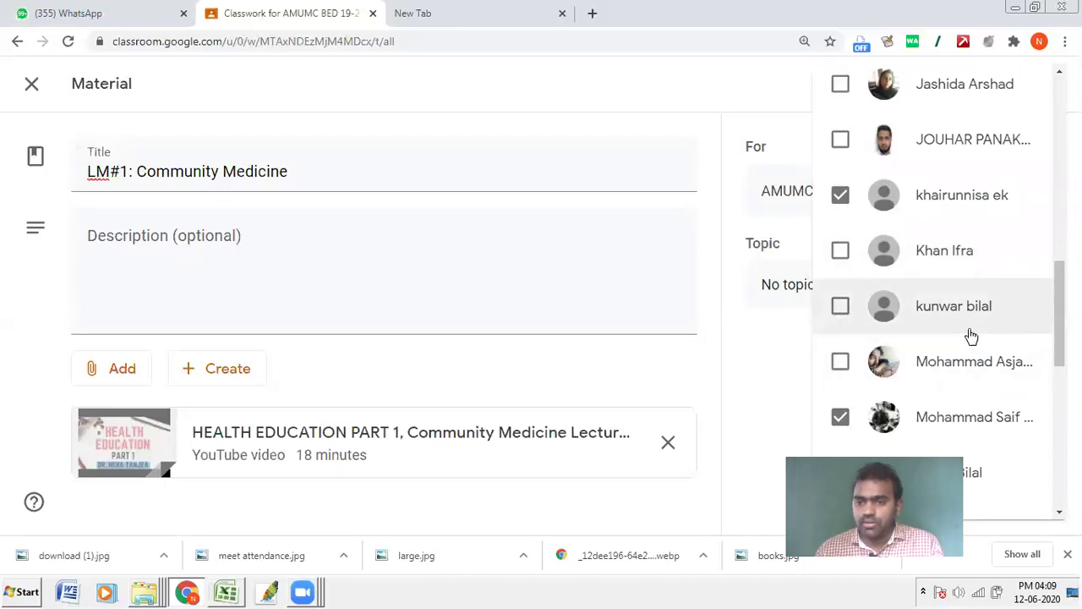
scroll(972, 336, "down", 2)
left_click(841, 259)
left_click(841, 314)
left_click(842, 362)
scroll(913, 355, "down", 2)
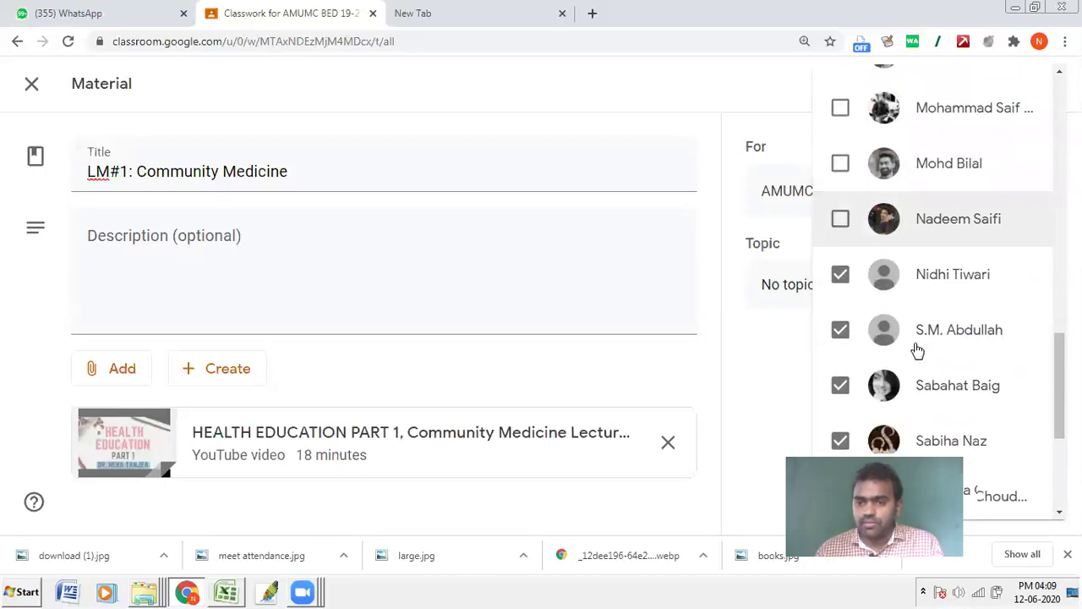
left_click(840, 266)
left_click(841, 378)
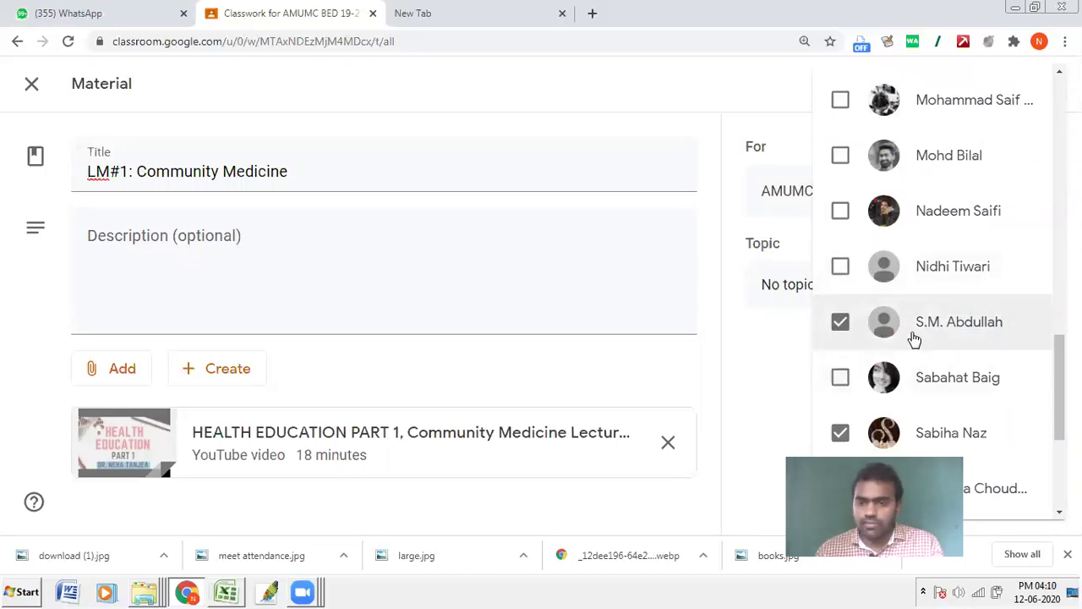
scroll(914, 338, "down", 3)
left_click(840, 194)
left_click(840, 251)
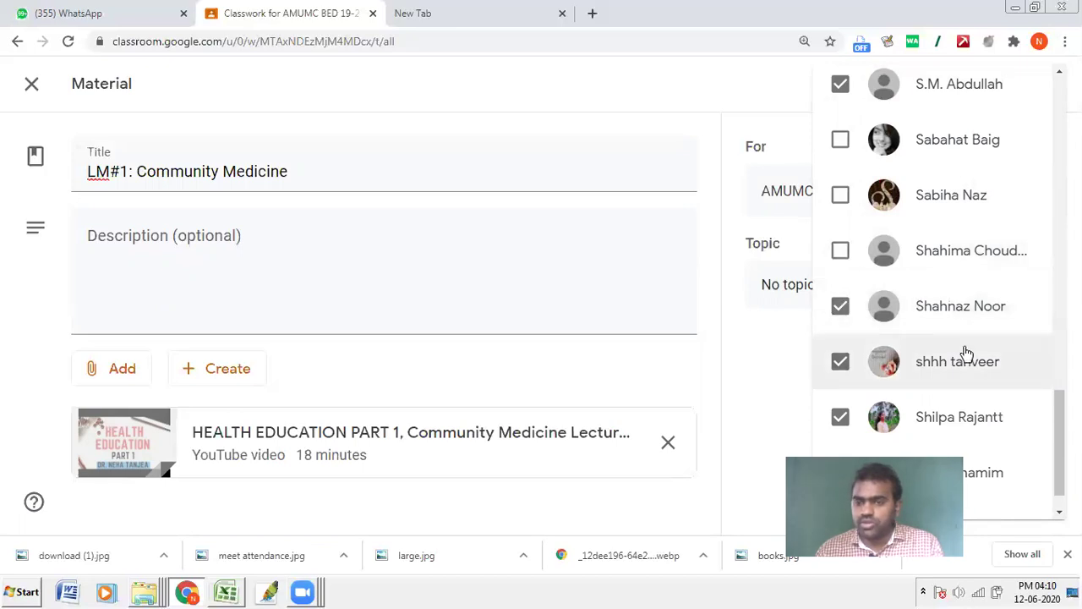
scroll(956, 338, "down", 1)
left_click(841, 318)
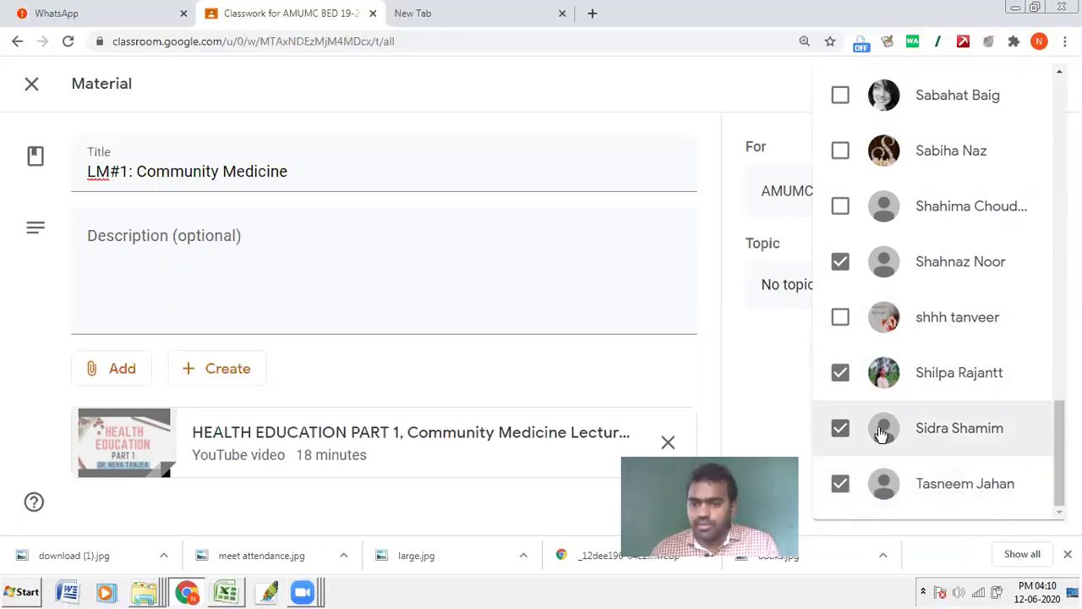
left_click(840, 428)
left_click(841, 484)
scroll(938, 405, "up", 10)
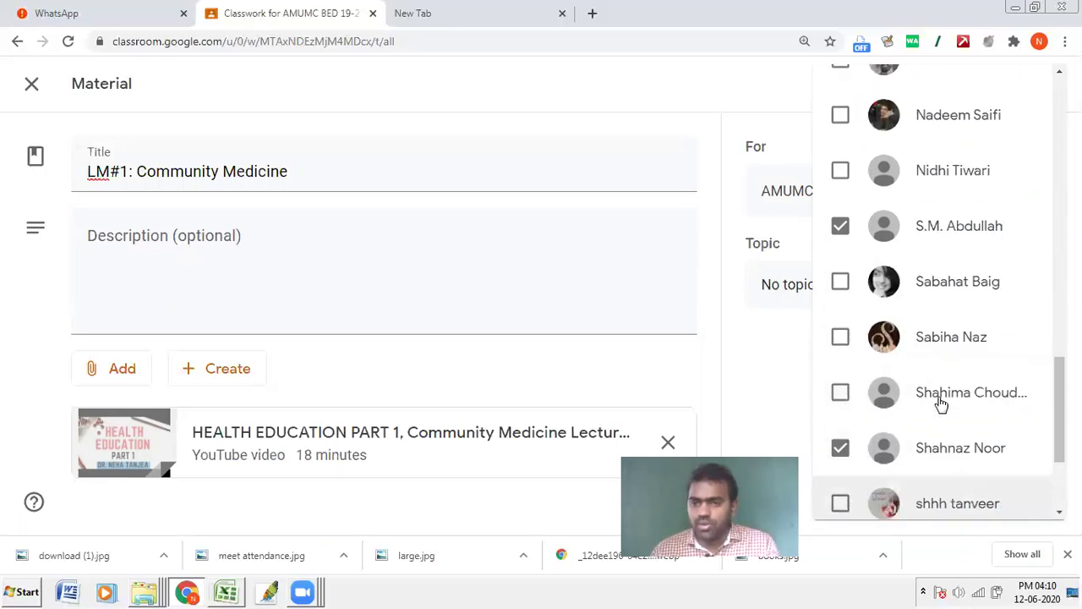
scroll(938, 397, "up", 5)
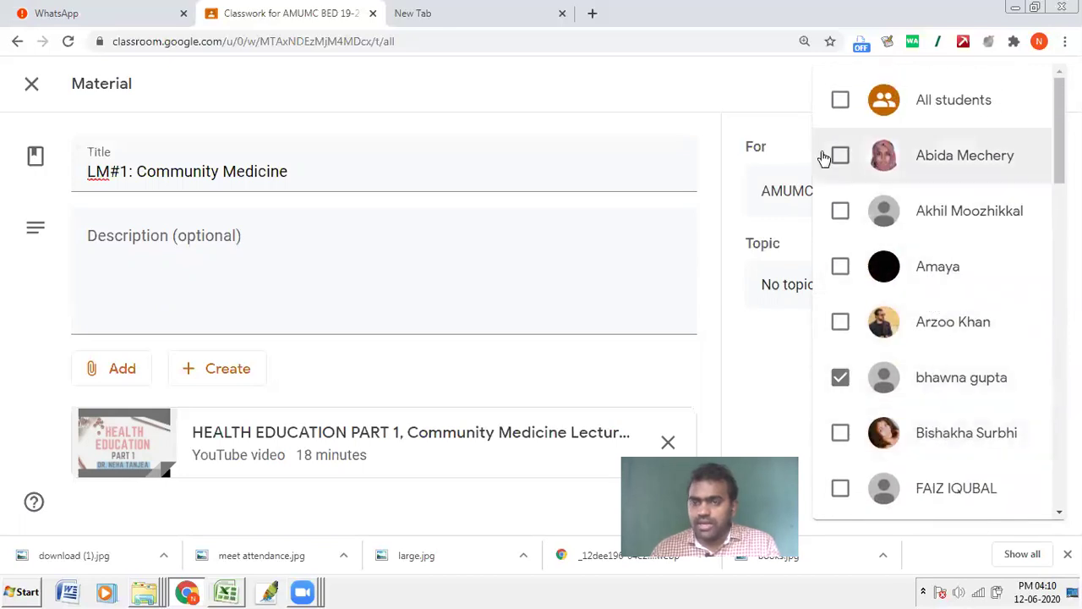
left_click(768, 77)
left_click(954, 193)
scroll(930, 418, "down", 15)
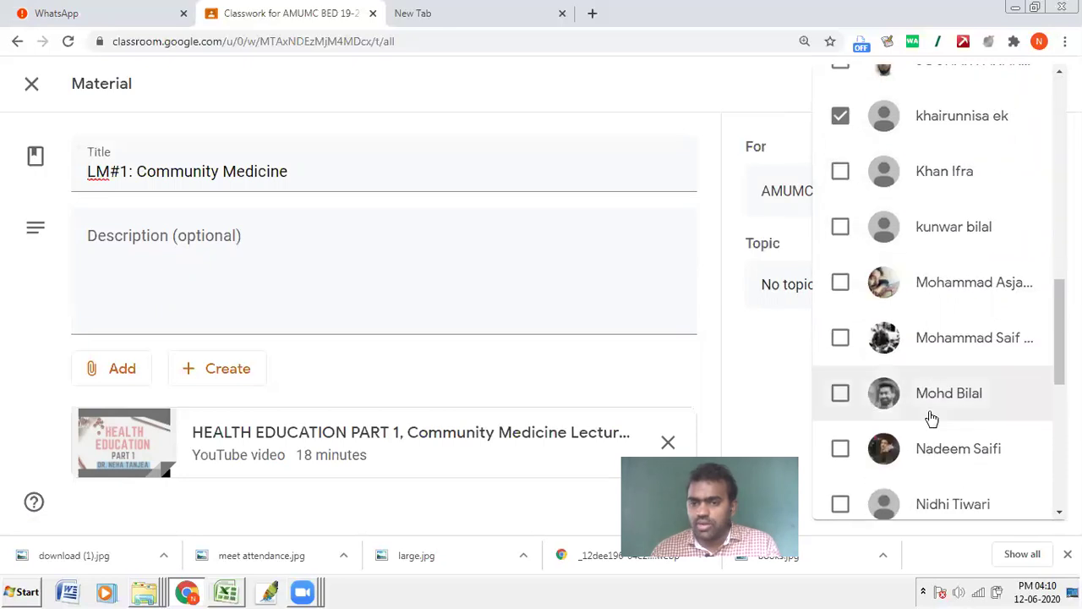
left_click(754, 79)
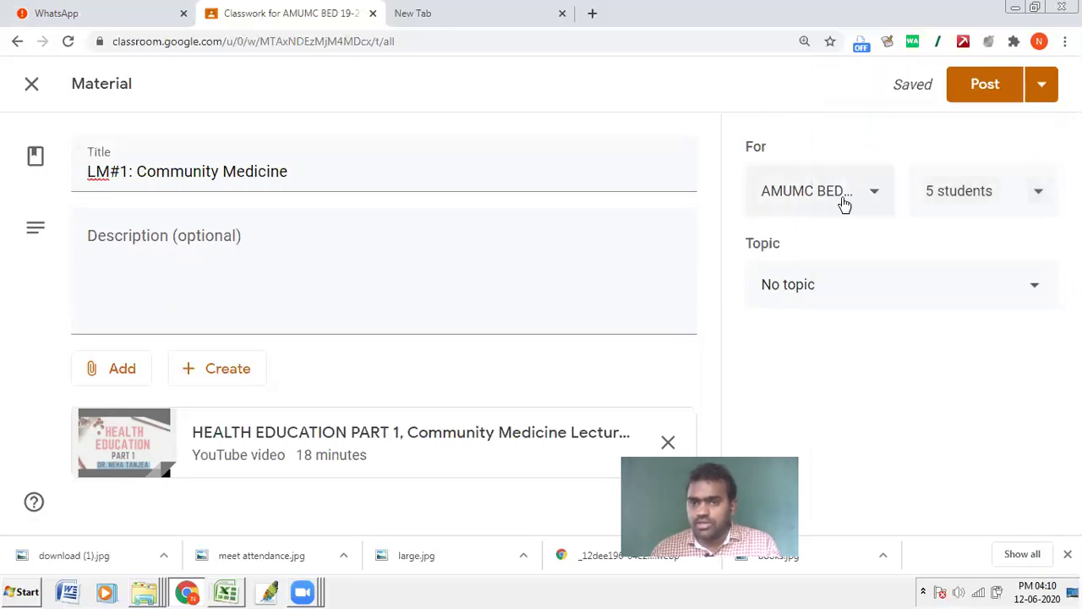
Create a new topic named "Health Education" for the material and post it
left_click(863, 295)
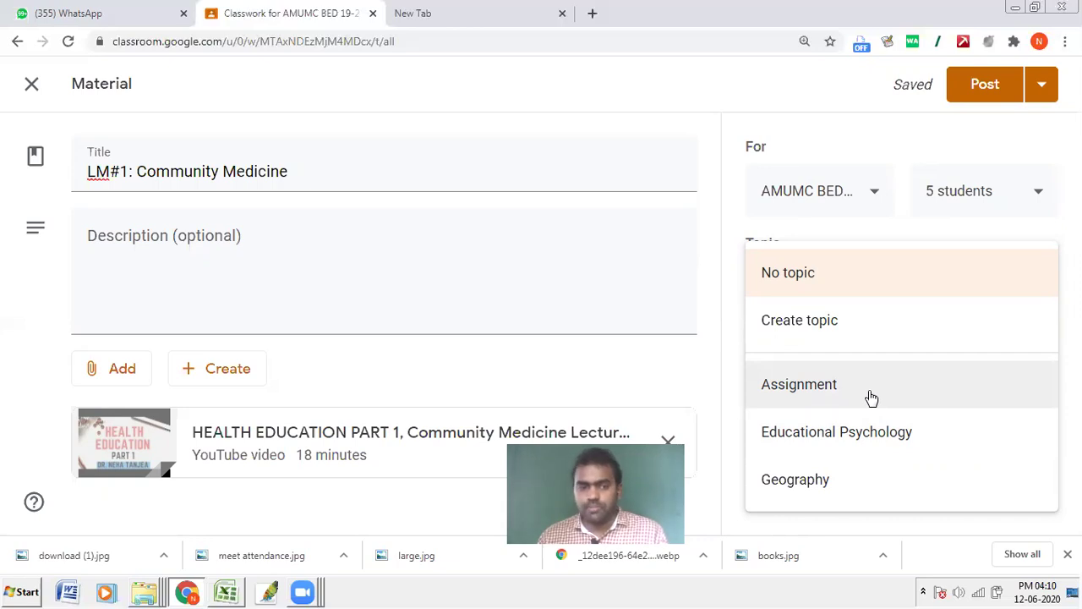
left_click(821, 330)
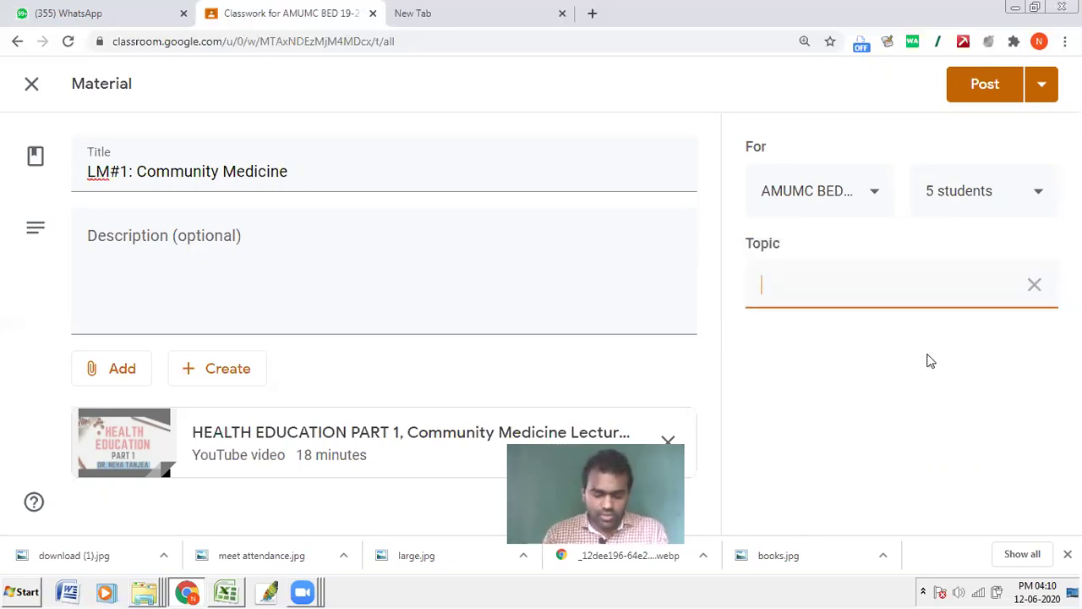
type("Health Educati")
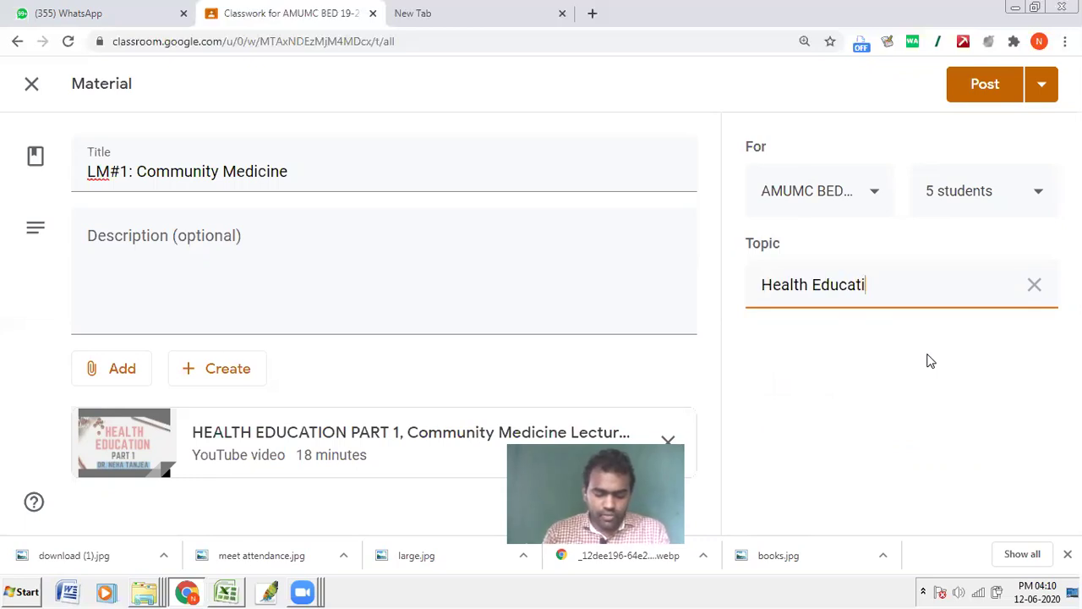
type("onb")
key("BackSpace")
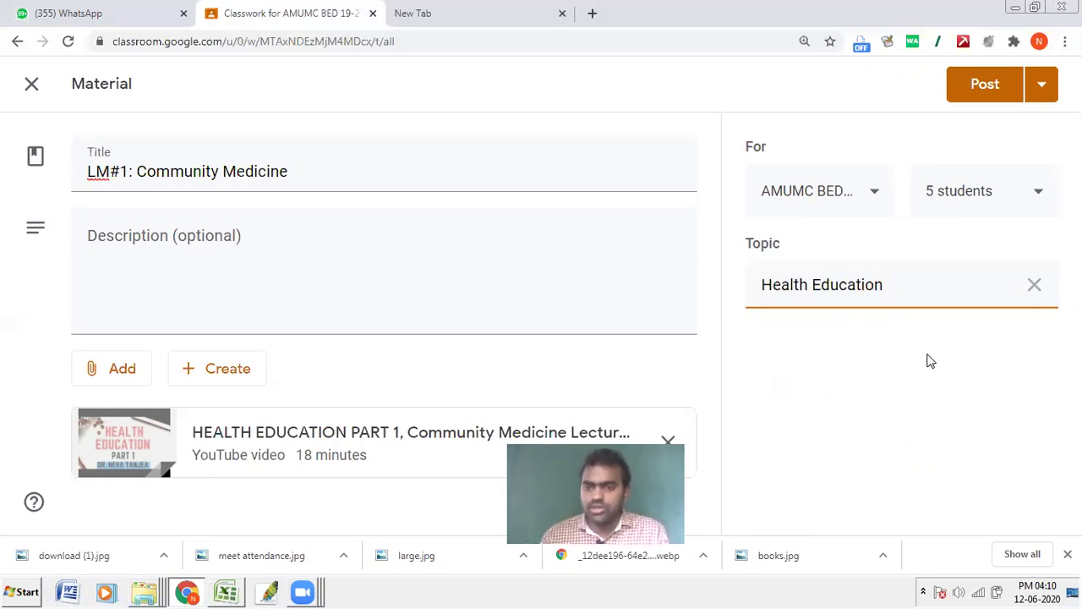
left_click(985, 85)
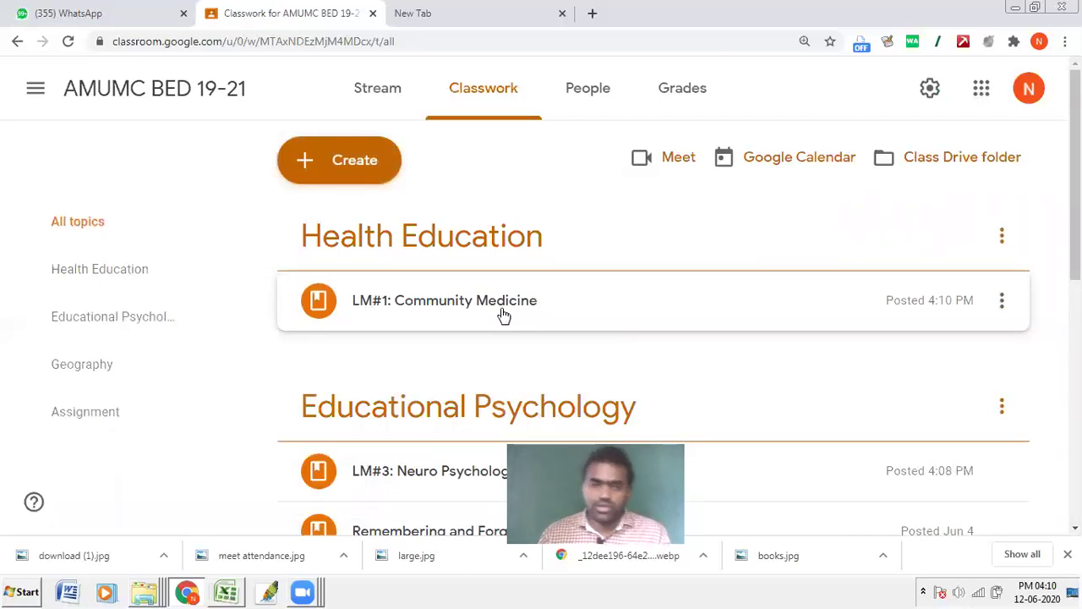
Create another classwork material titled "LM#1: Objectives of Teaching Science"
scroll(502, 315, "down", 2)
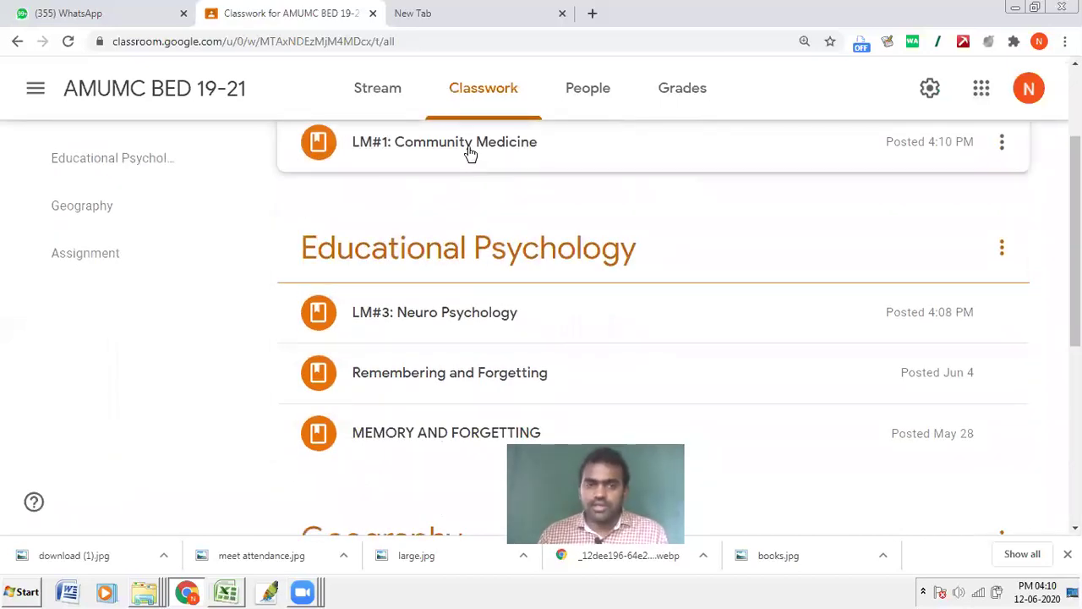
scroll(509, 174, "up", 2)
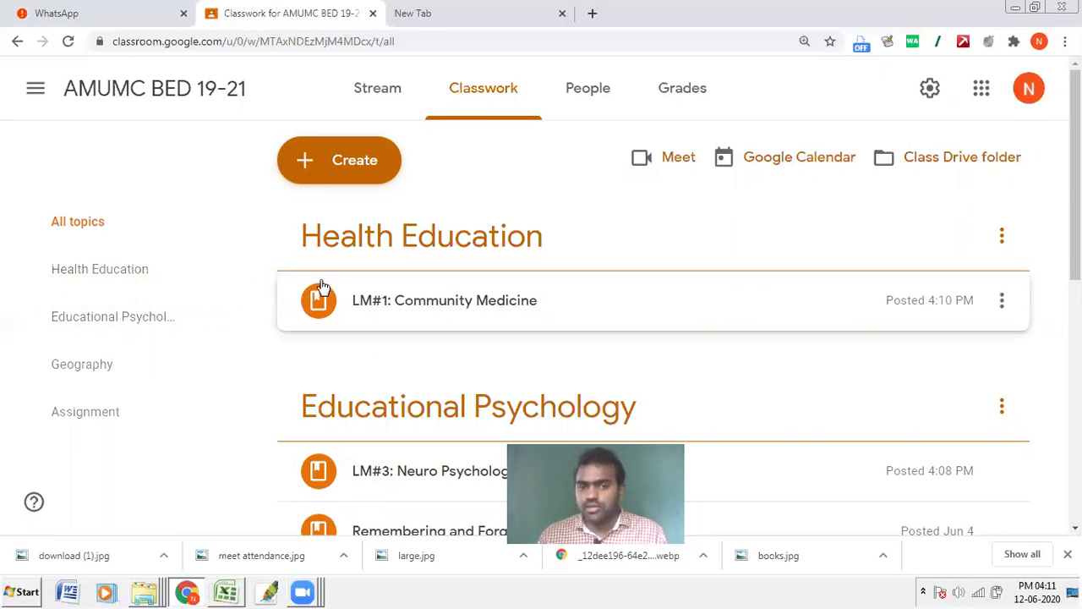
left_click(316, 179)
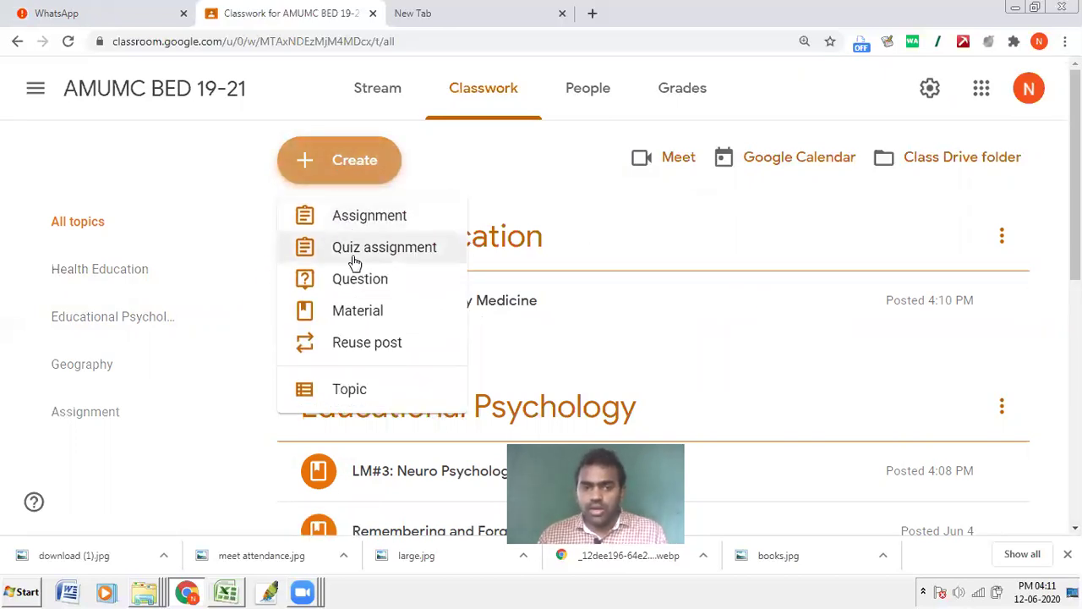
left_click(354, 311)
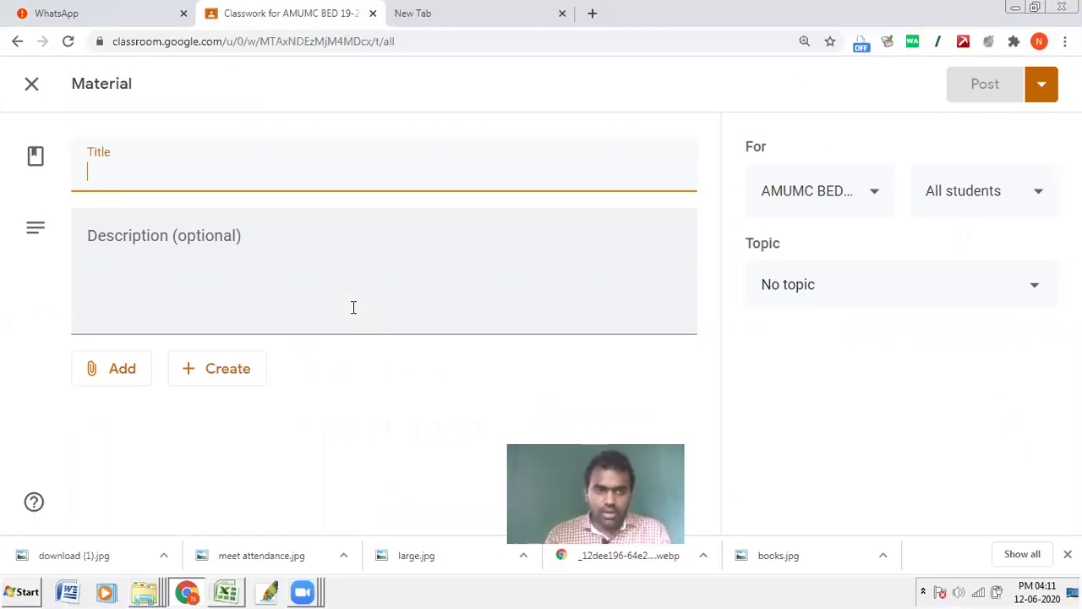
type("LM#1: ")
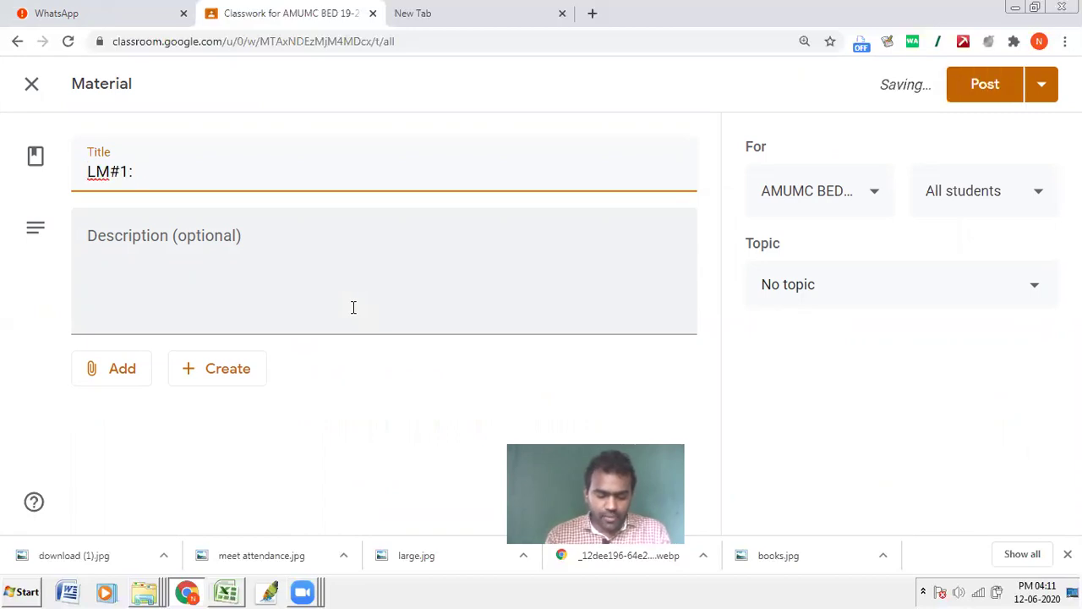
type("Objectiv")
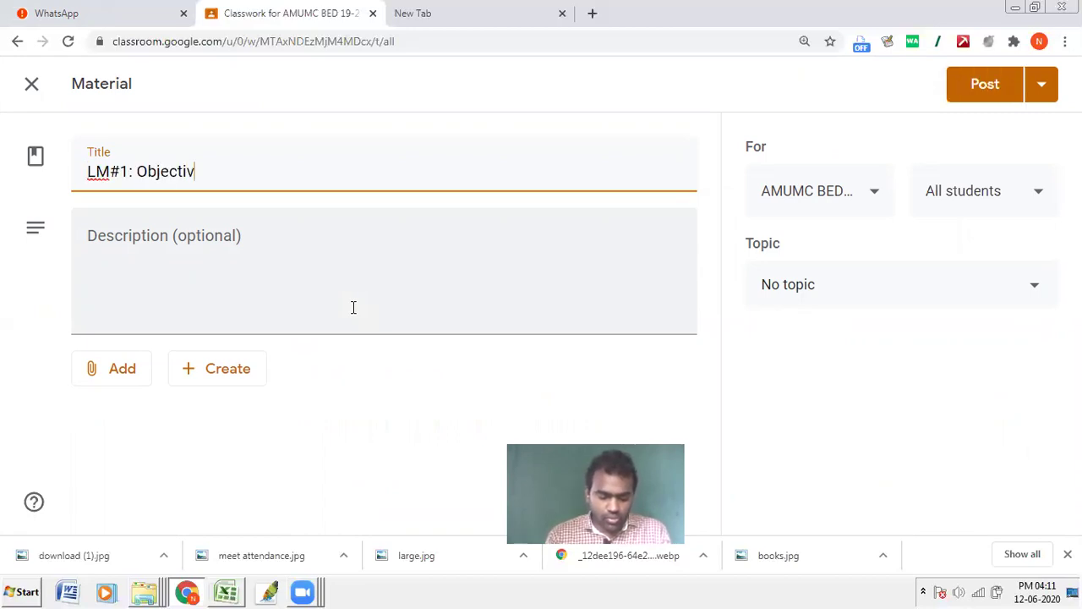
type("es of Teaching Science")
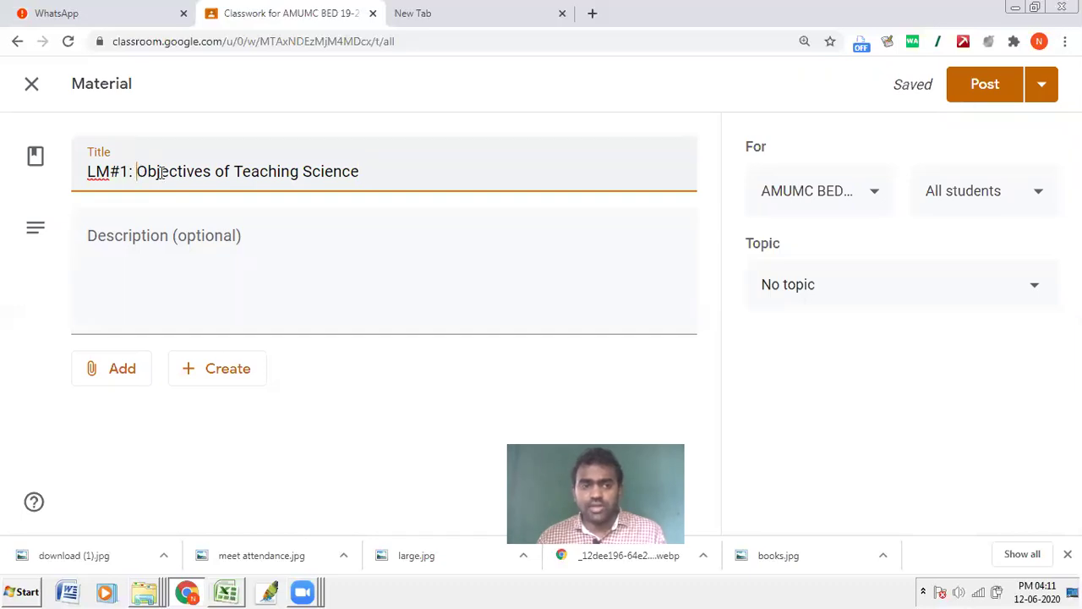
left_click_drag(159, 172, 396, 162)
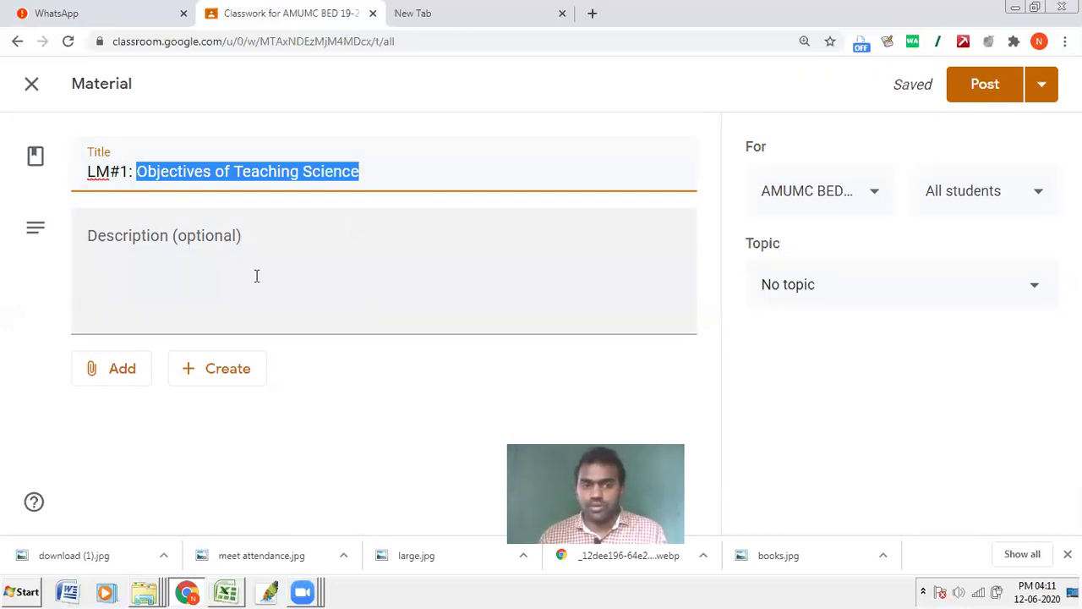
Search YouTube for "biological science education" and attach the video "Introduction to Biology | What is Biology | Science | Letstute" to the material
left_click(130, 370)
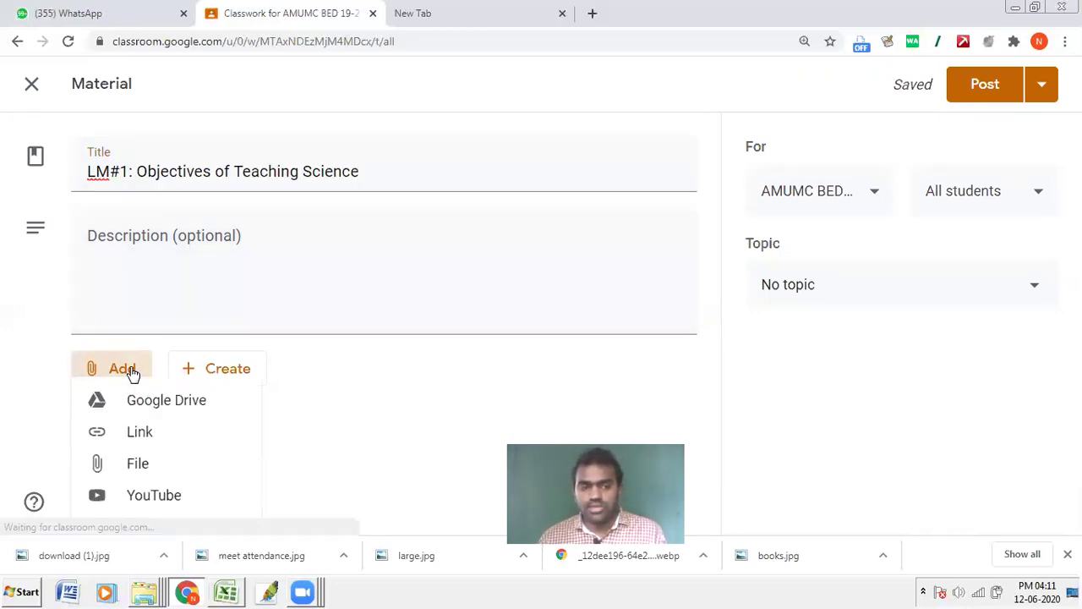
left_click(152, 499)
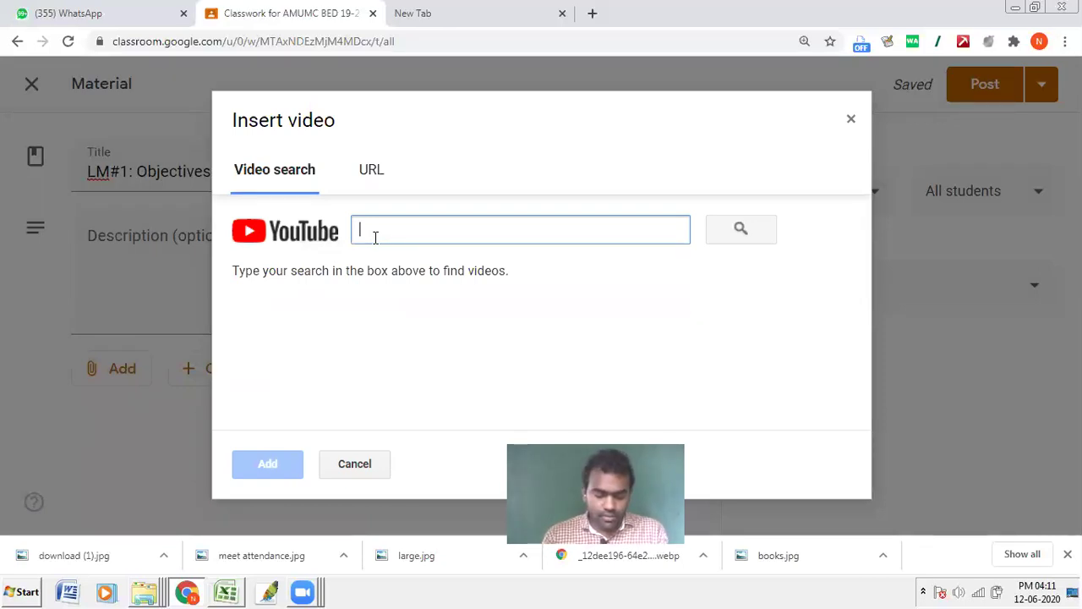
type("biologica")
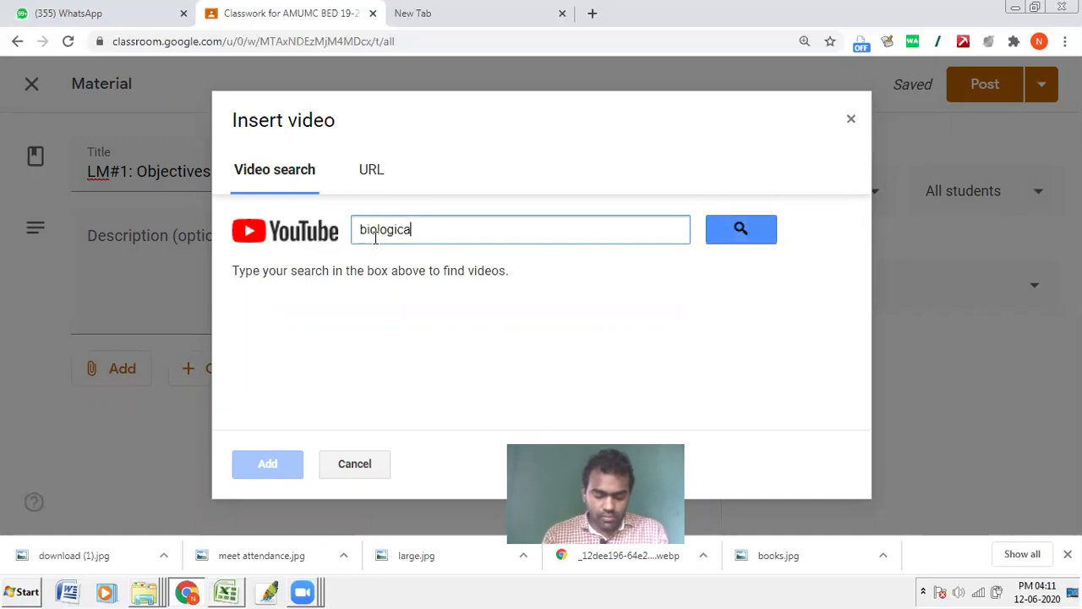
type("l science education")
key("Return")
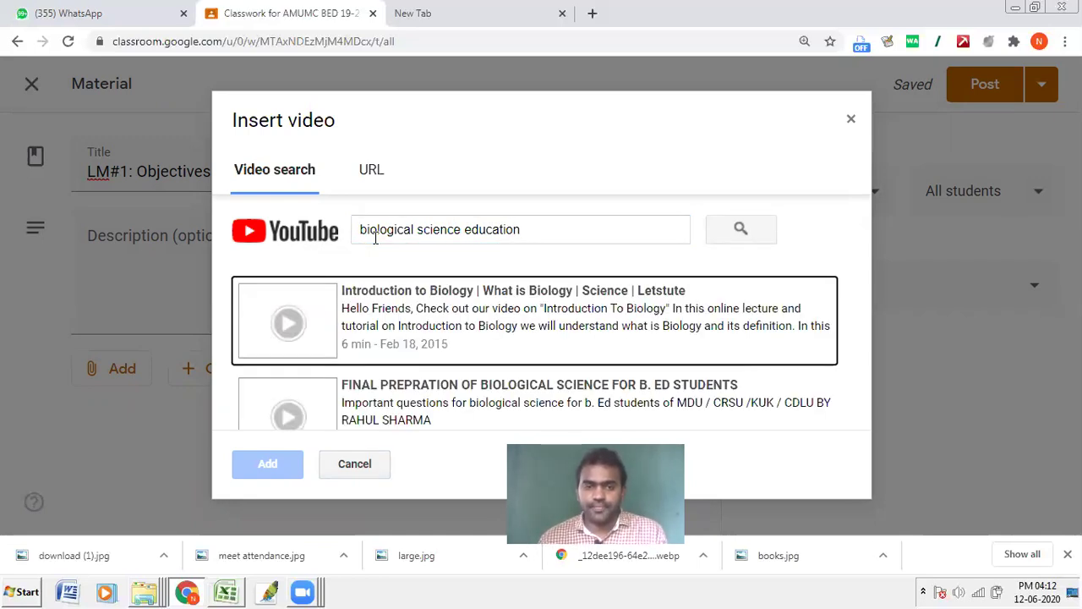
left_click(466, 324)
left_click(291, 469)
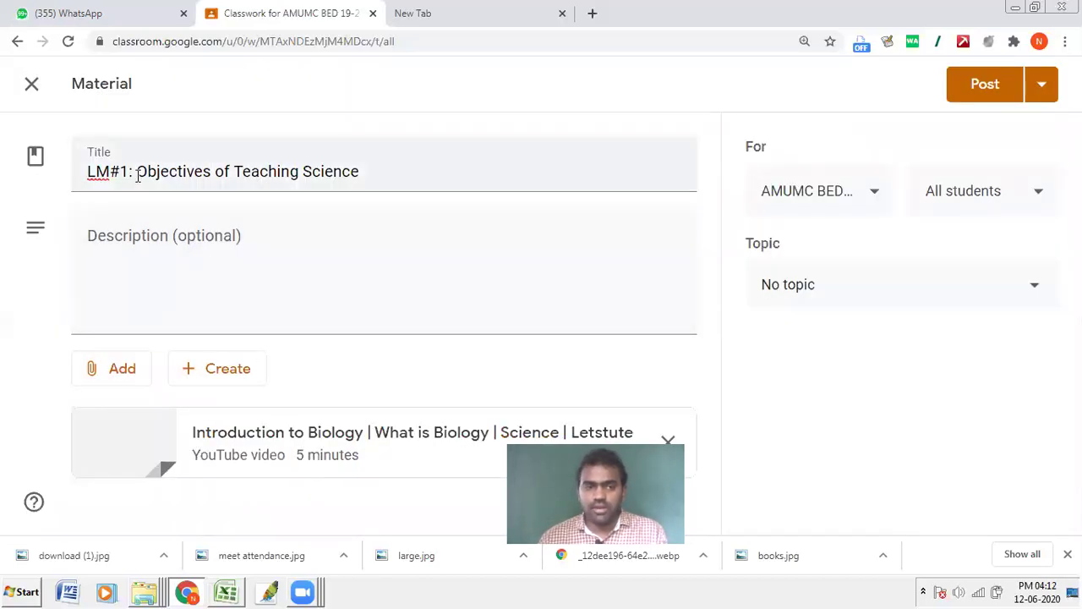
Change the material's title to "LM#1: Introduction to Biology"
left_click_drag(137, 171, 568, 167)
type("In")
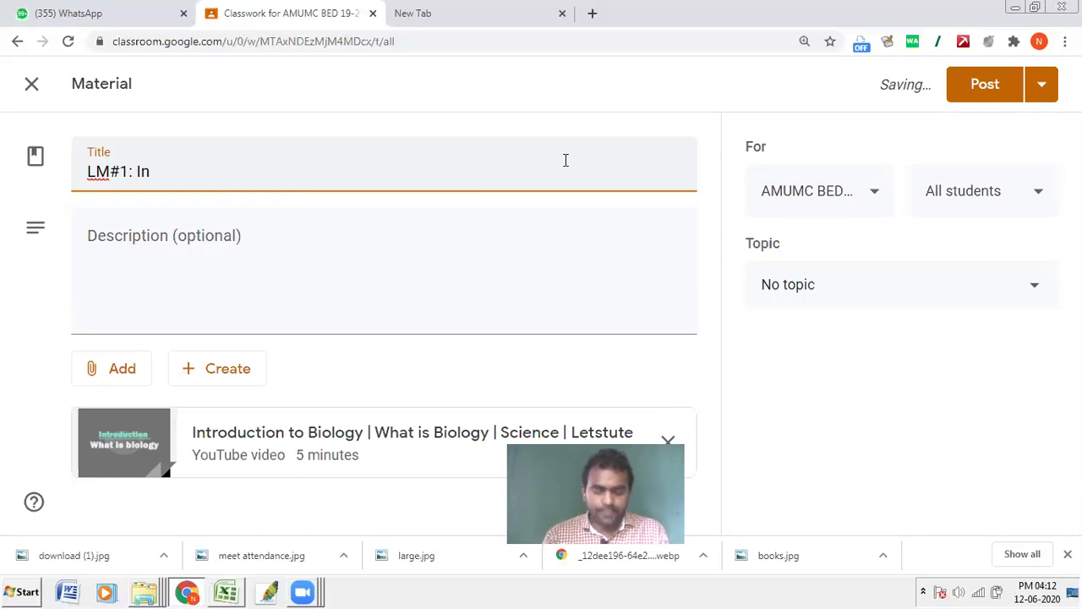
type("troduction to Biology")
Limit the Introduction to Biology material's recipients to four selected students by deselecting everyone else in the class
left_click(969, 208)
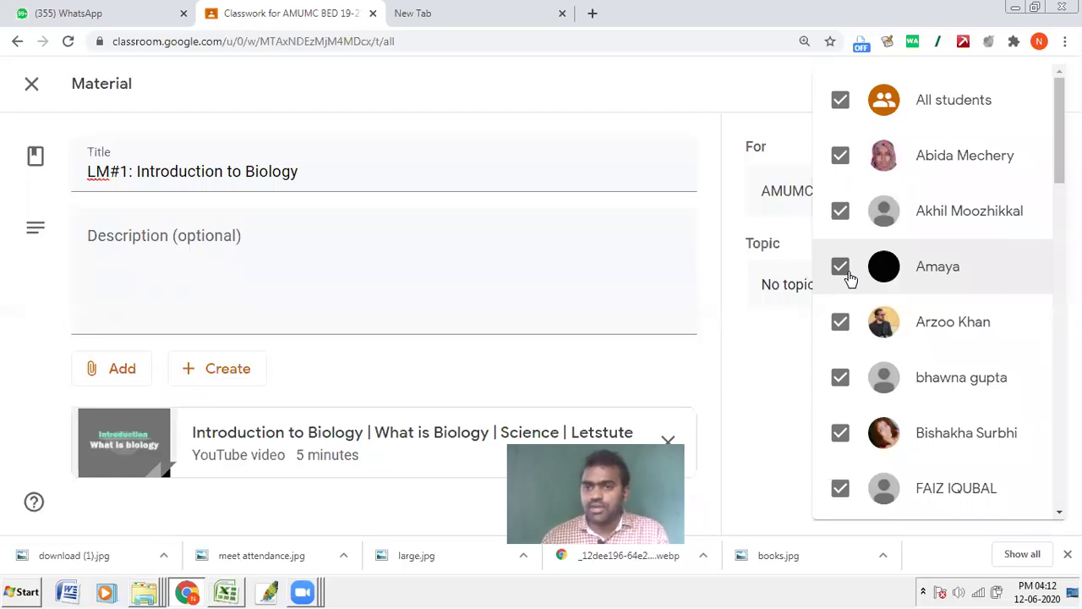
left_click(839, 156)
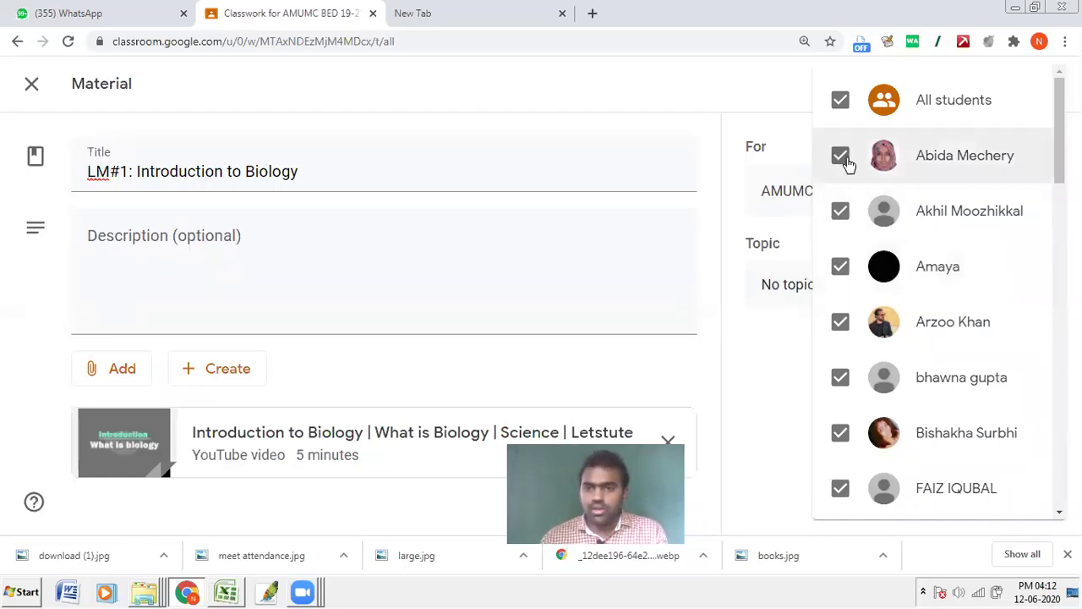
left_click(838, 222)
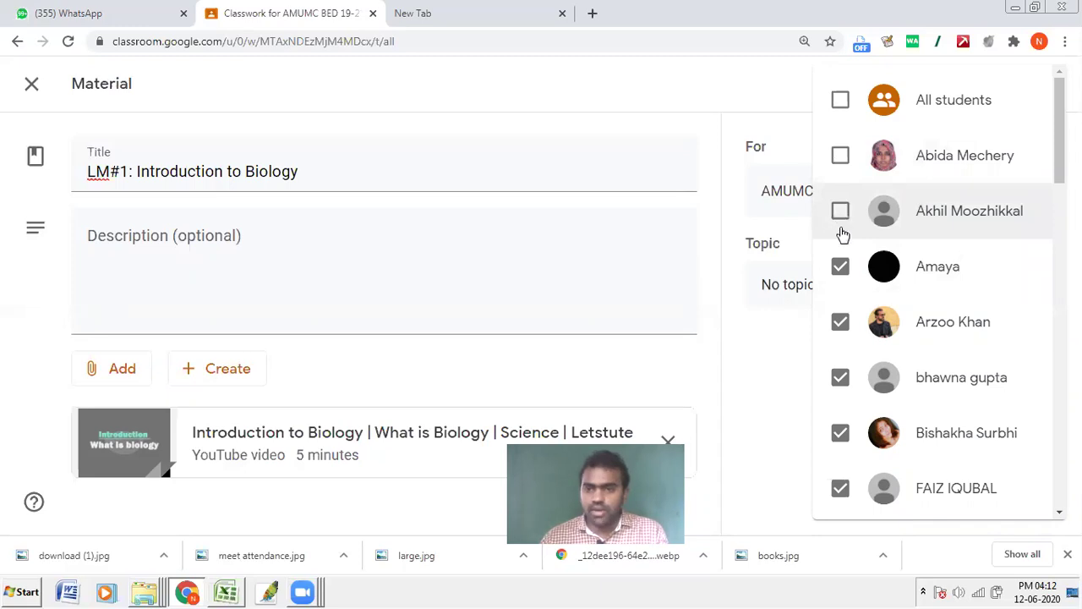
left_click(841, 281)
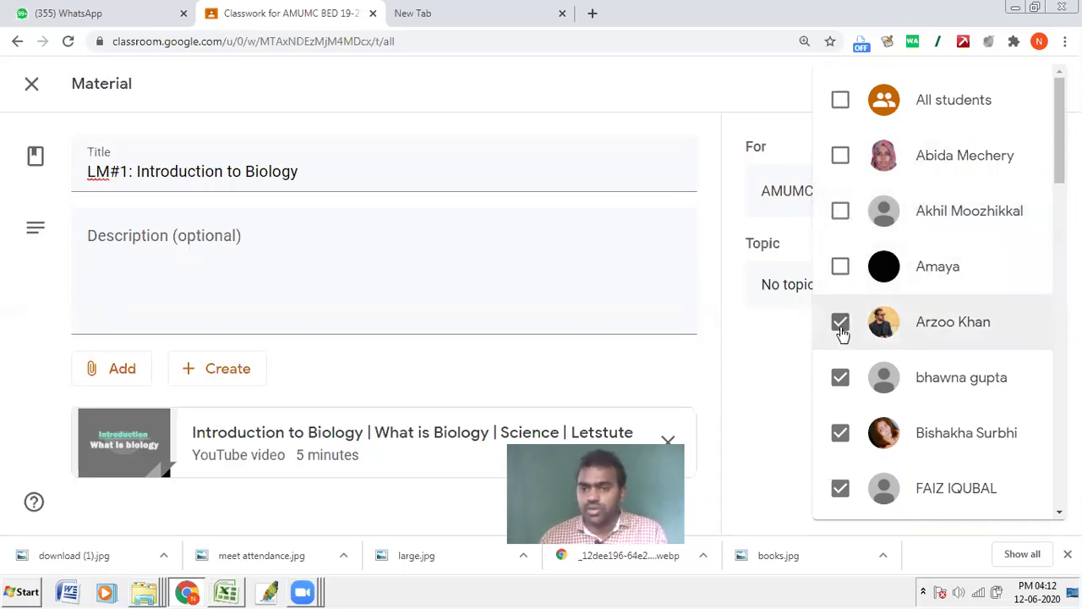
left_click(841, 337)
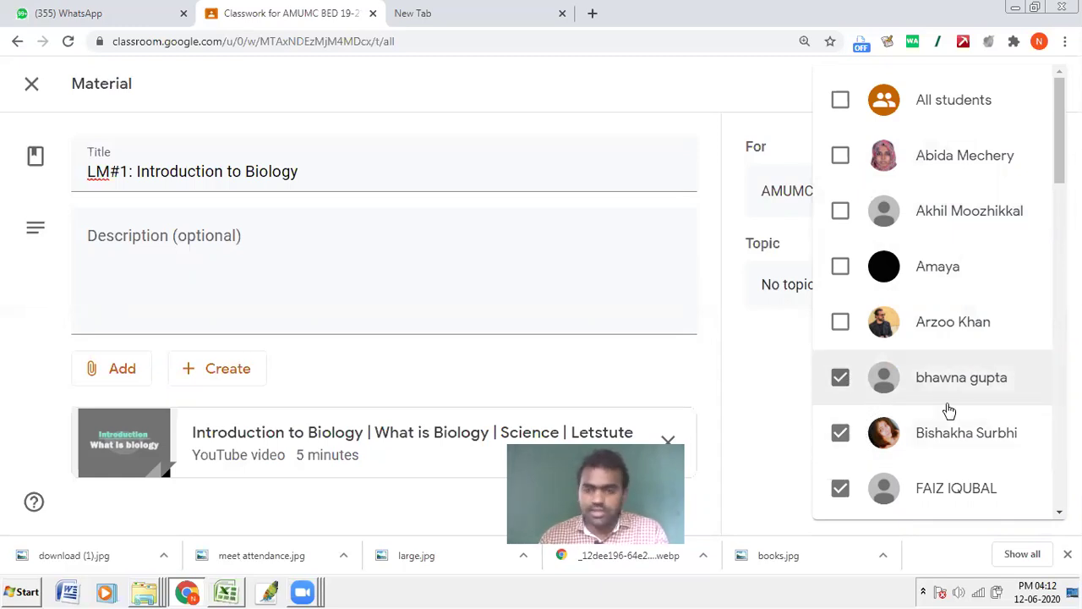
scroll(950, 411, "down", 3)
left_click(841, 196)
left_click(839, 251)
left_click(840, 306)
left_click(840, 362)
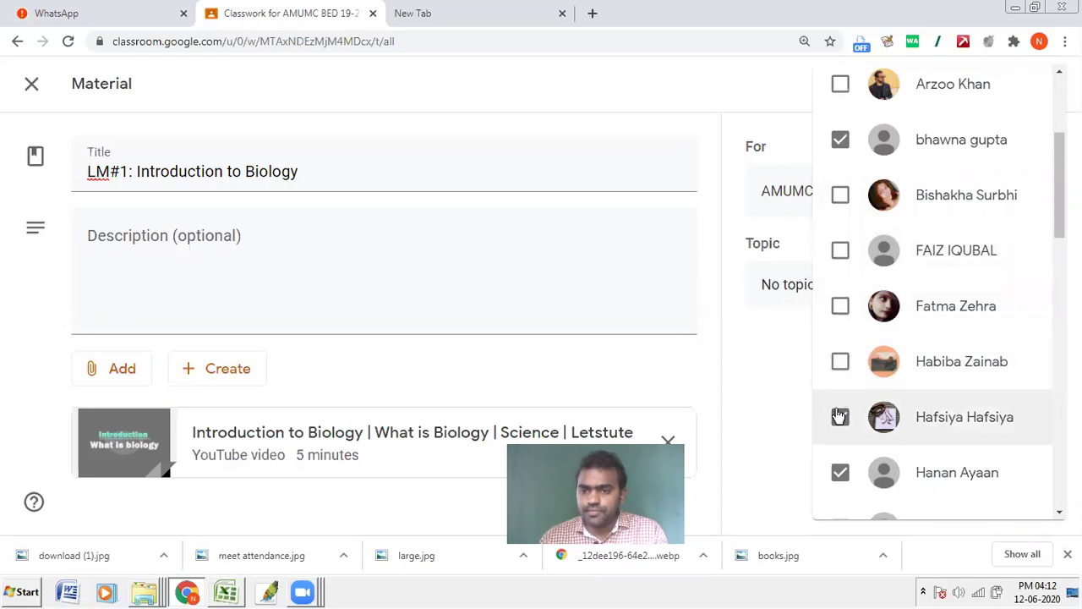
left_click(840, 416)
scroll(906, 398, "down", 3)
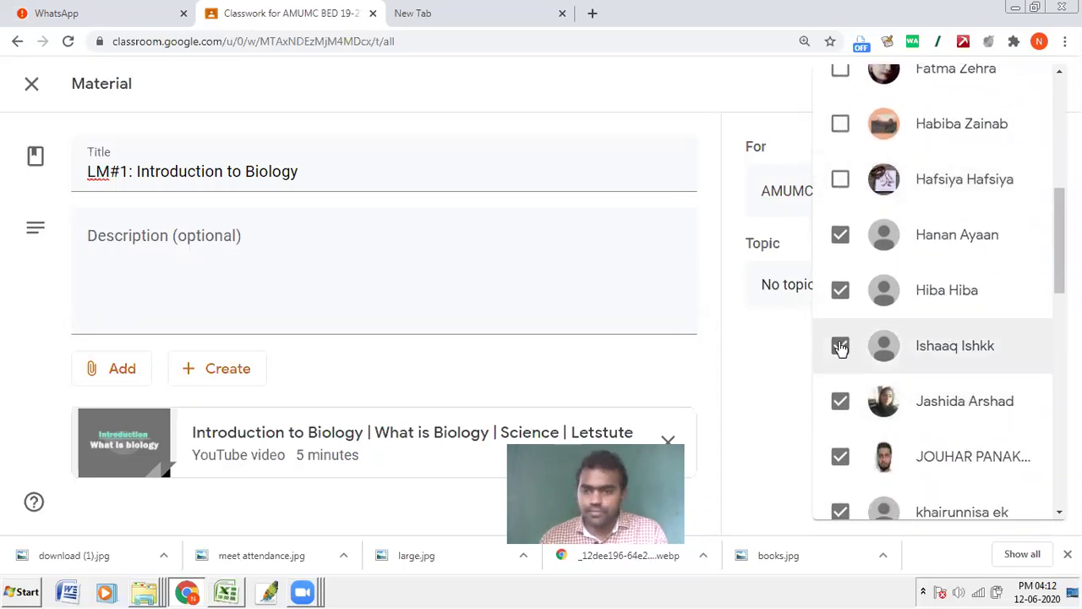
left_click(840, 346)
left_click(839, 290)
left_click(839, 235)
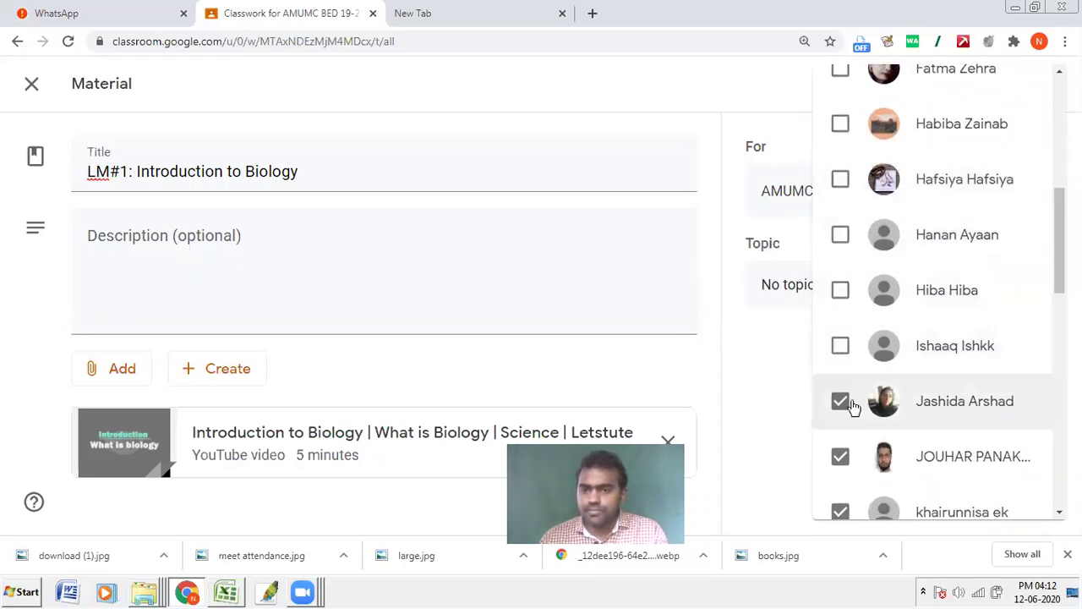
scroll(1000, 363, "down", 2)
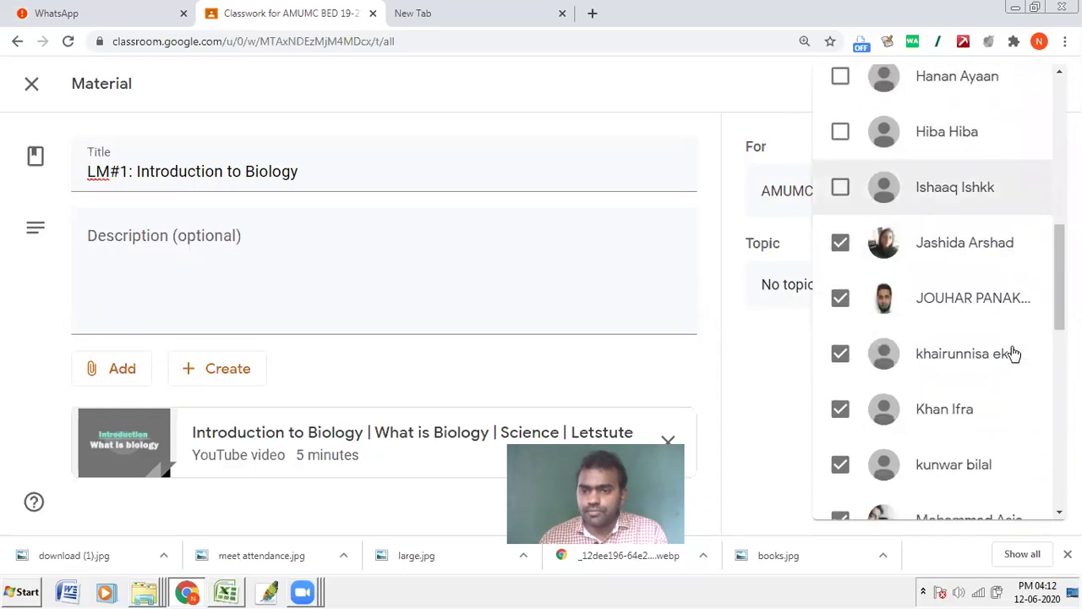
left_click(840, 245)
left_click(839, 298)
left_click(839, 354)
left_click(840, 409)
left_click(840, 457)
scroll(842, 355, "down", 3)
left_click(839, 342)
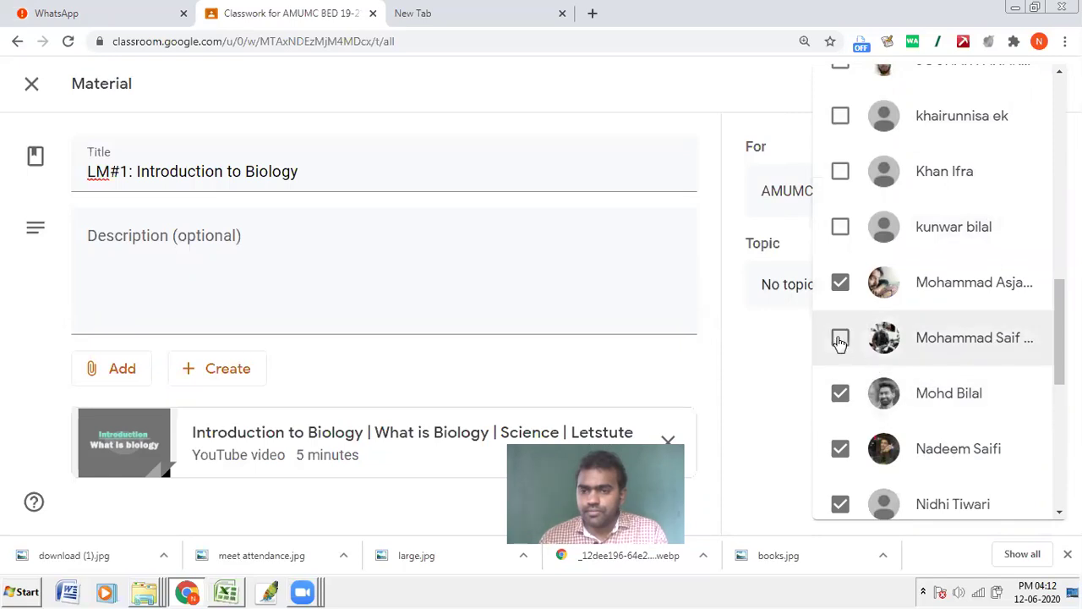
left_click(840, 393)
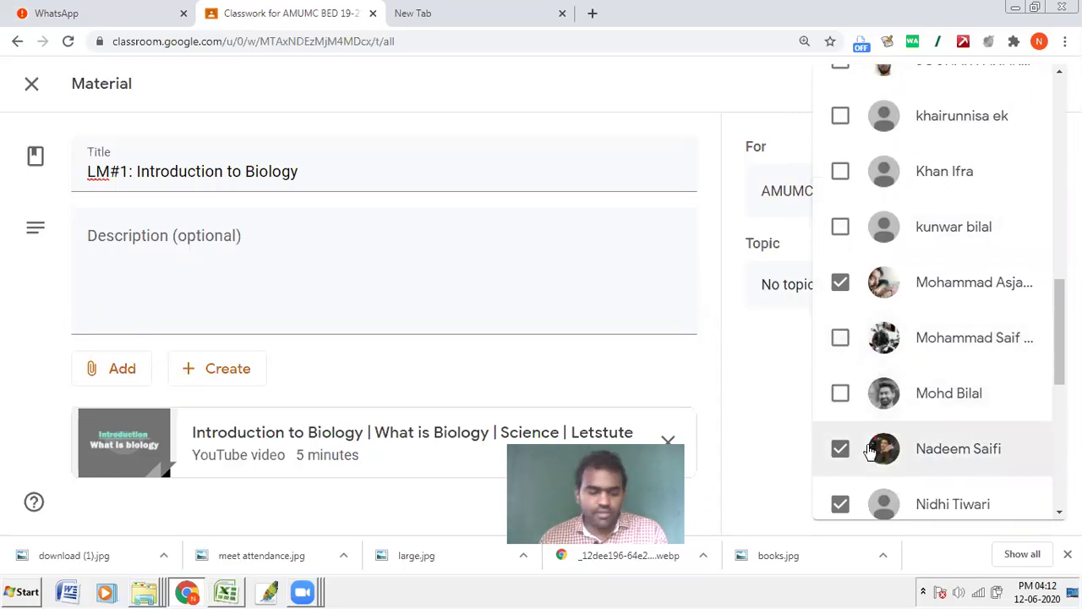
scroll(851, 387, "down", 2)
left_click(840, 345)
left_click(841, 402)
left_click(840, 456)
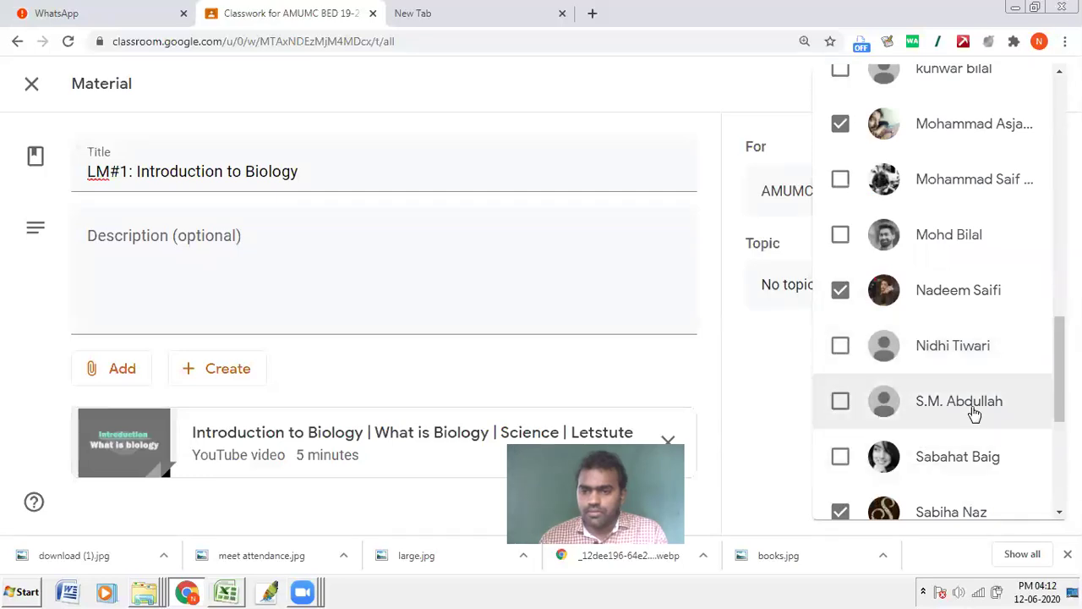
scroll(974, 412, "down", 2)
left_click(839, 353)
left_click(840, 410)
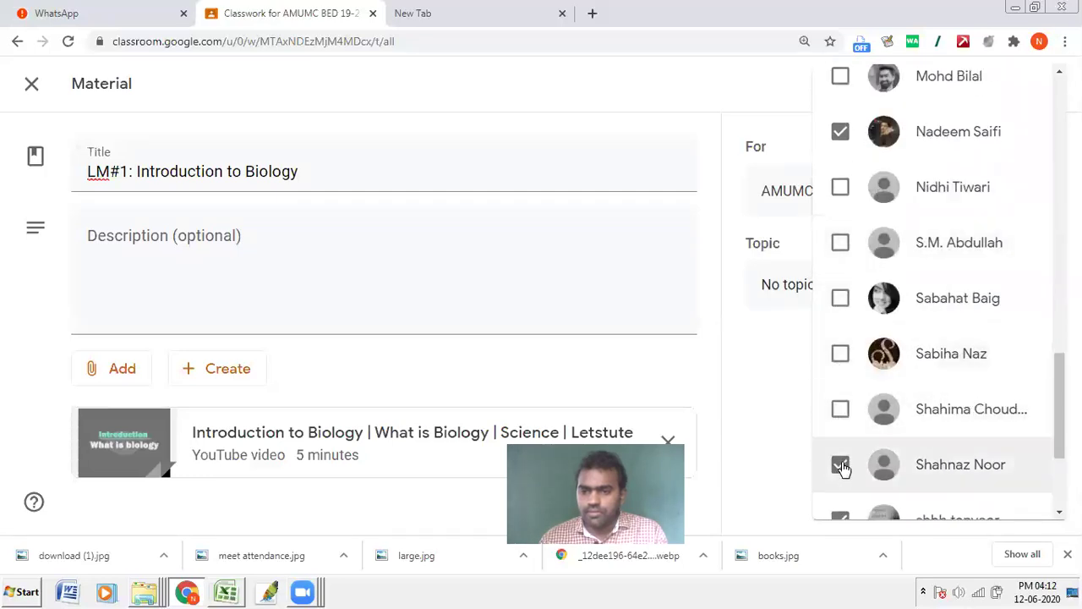
left_click(839, 464)
scroll(1040, 374, "down", 3)
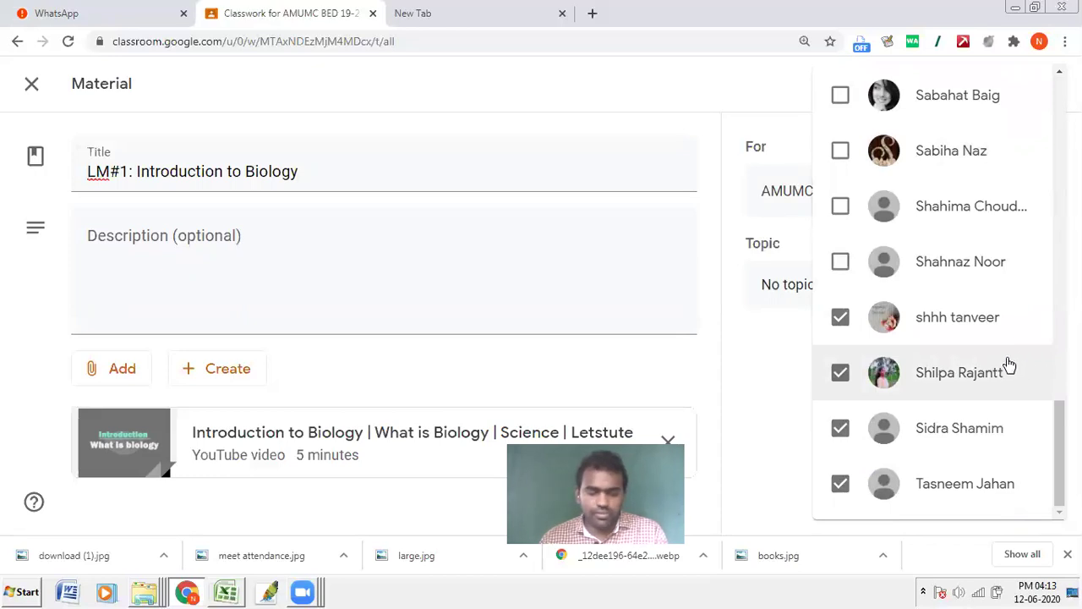
left_click(840, 372)
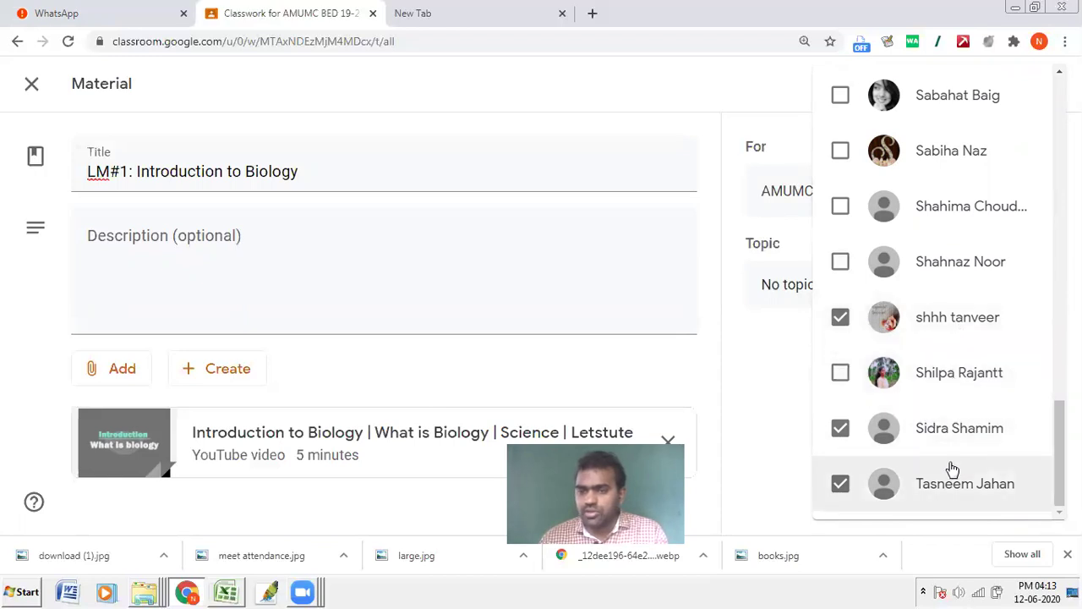
left_click(840, 428)
left_click(840, 483)
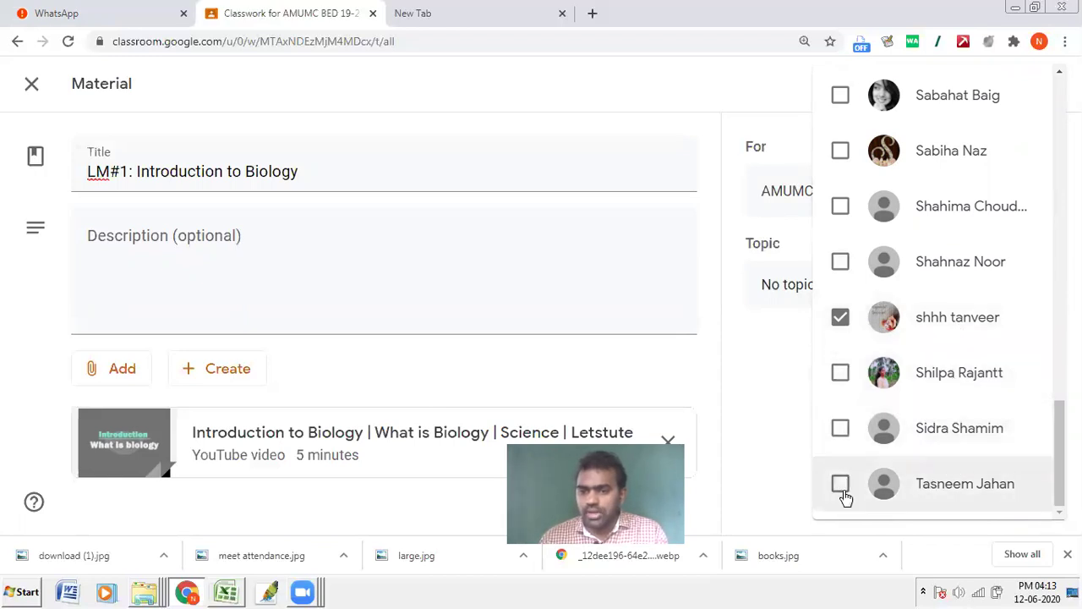
scroll(950, 362, "up", 10)
scroll(952, 362, "up", 8)
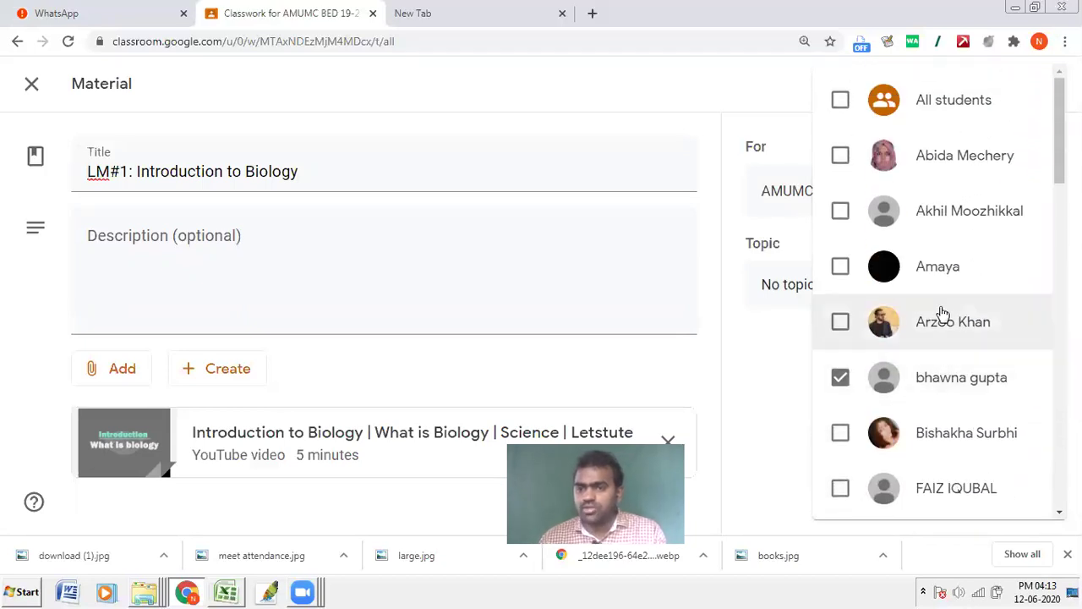
left_click(782, 98)
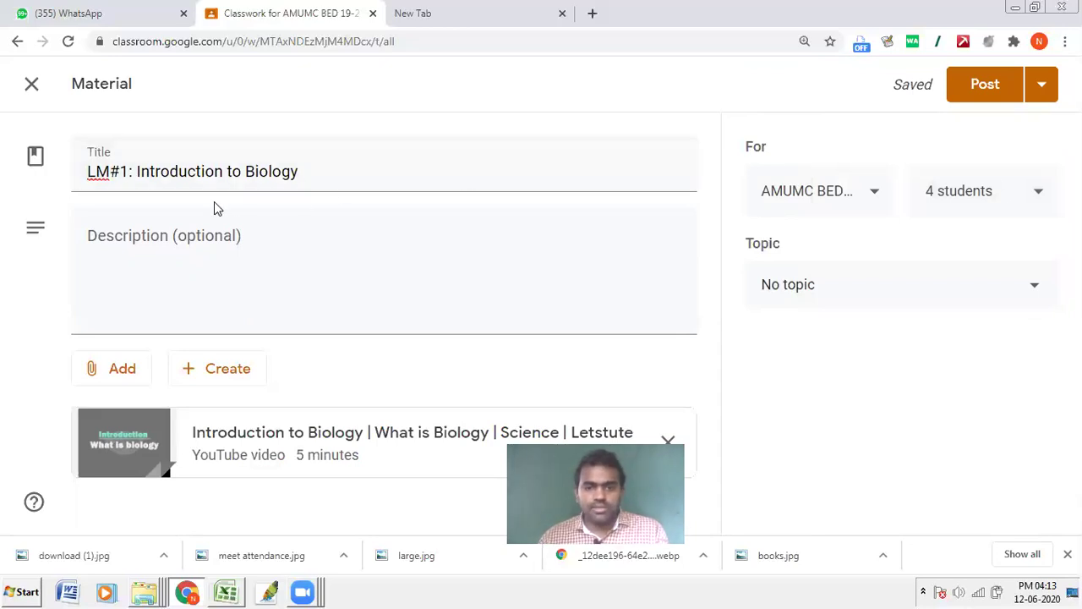
Create a new topic named "BIOLOGICAL SCIENCE" for the Introduction to Biology material and post it
left_click(814, 288)
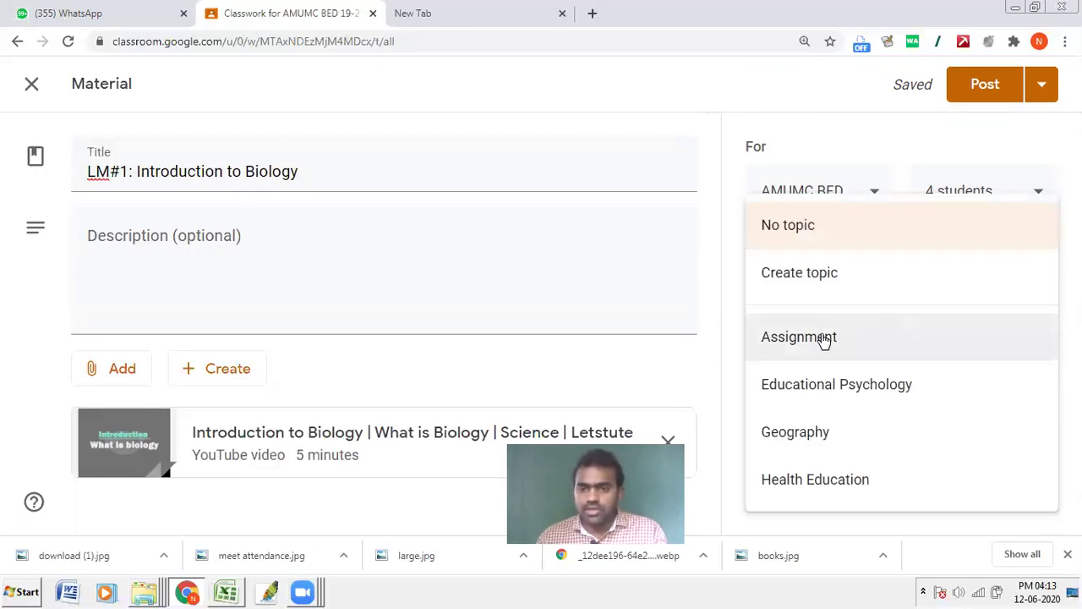
left_click(825, 279)
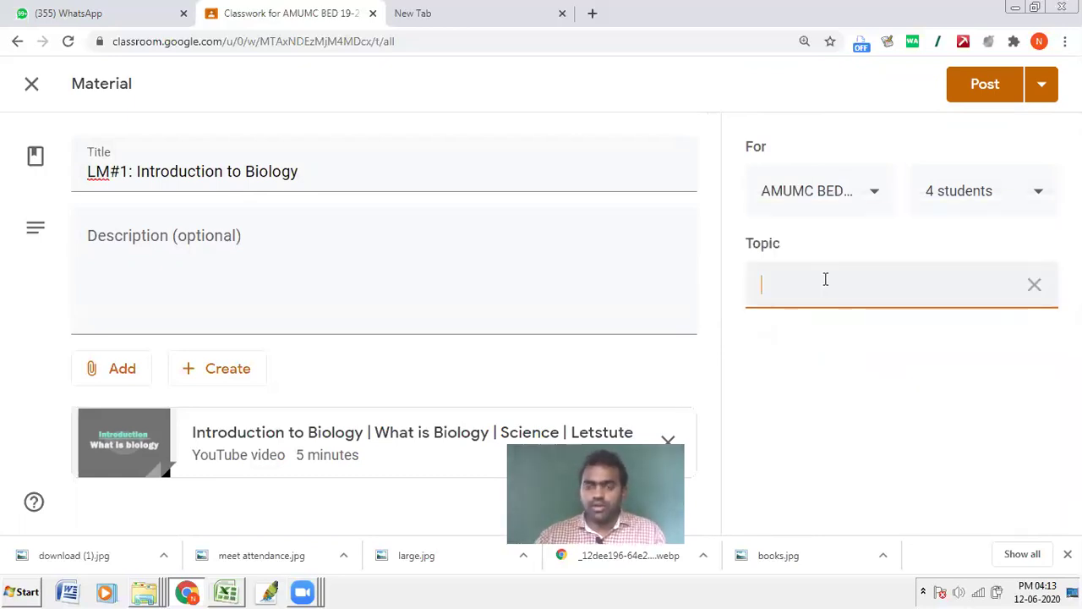
type("BIOLO")
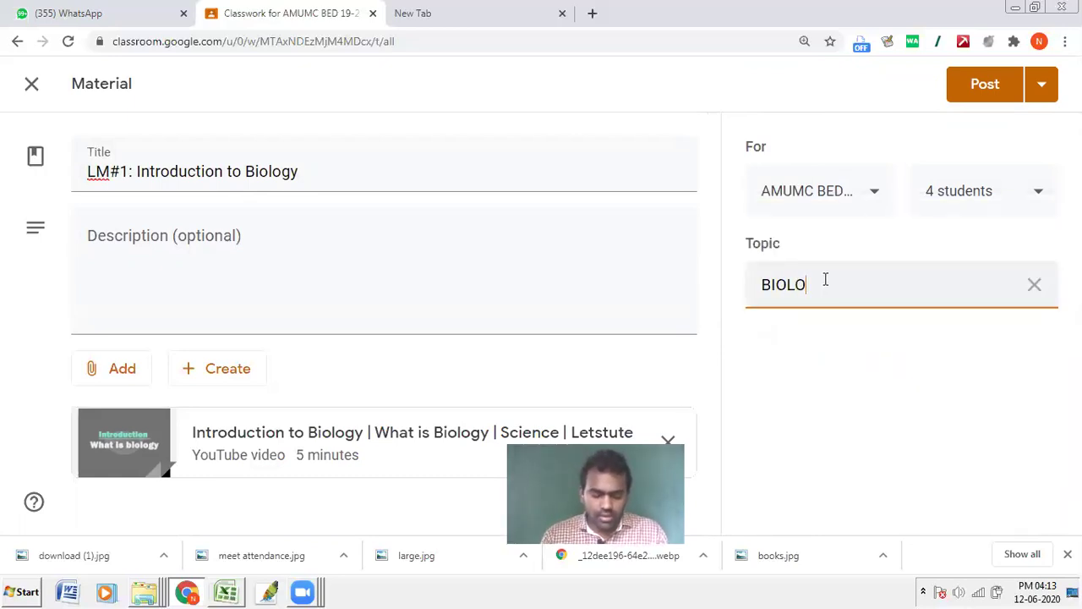
type("GICAL SCIENCE")
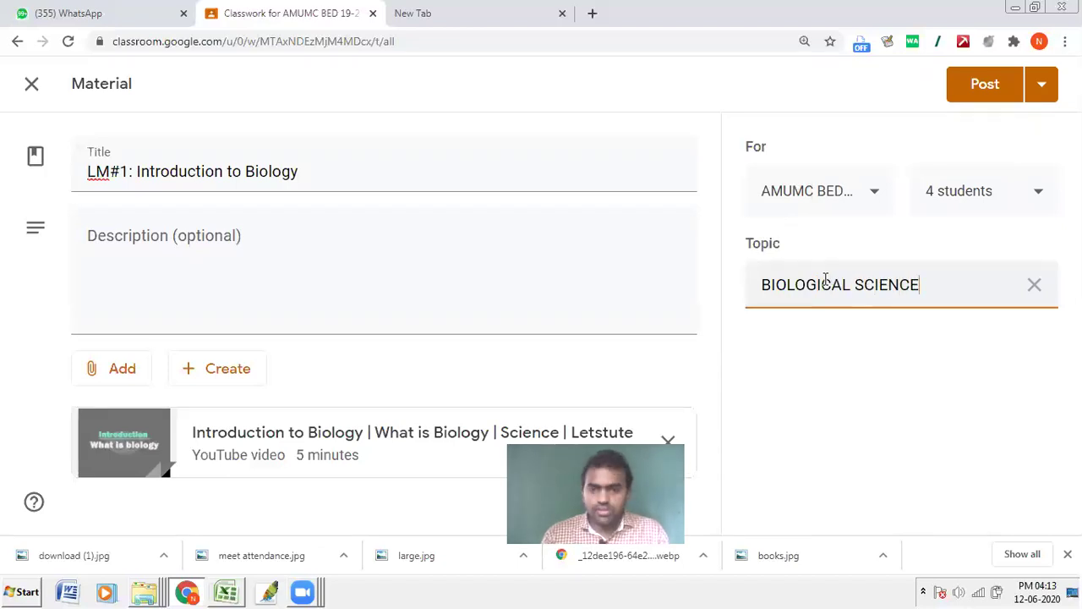
left_click(991, 88)
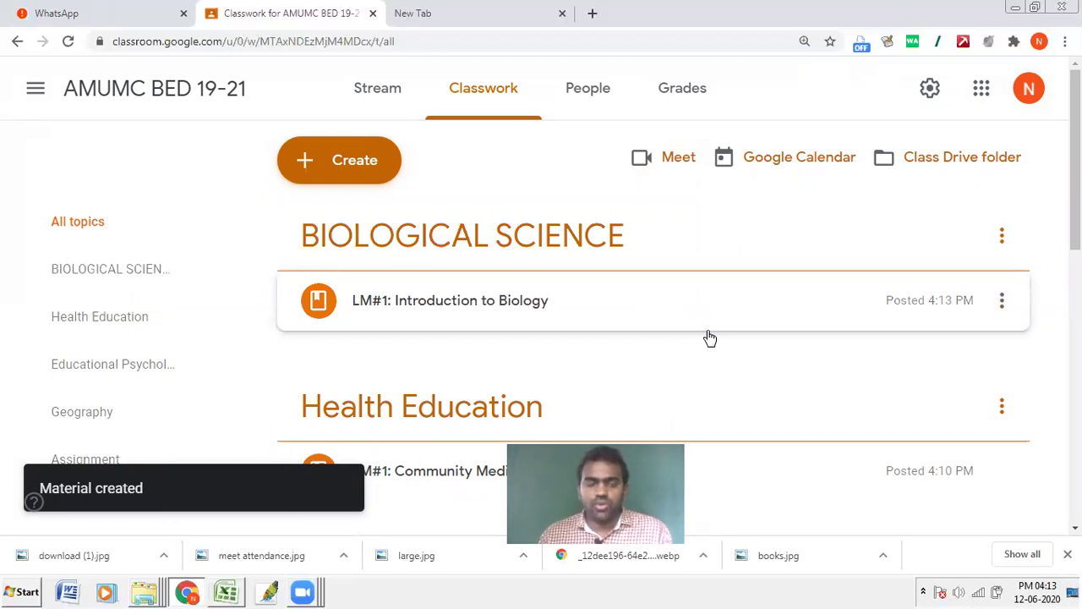
Review the posted classwork topics and the class's list of teachers and students
scroll(682, 313, "down", 5)
scroll(680, 312, "up", 5)
left_click(575, 94)
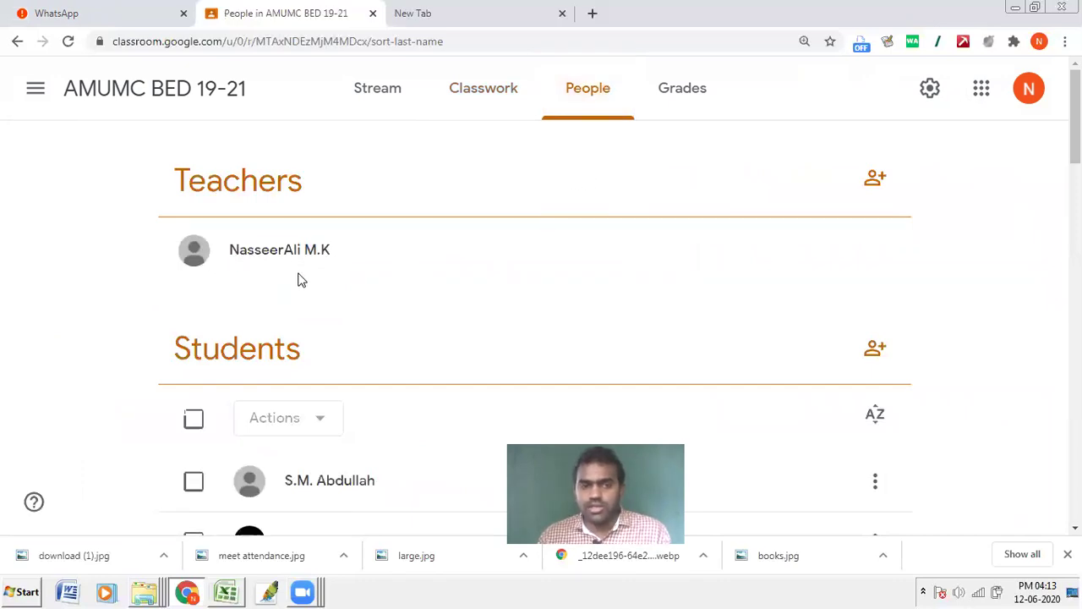
left_click_drag(247, 252, 331, 259)
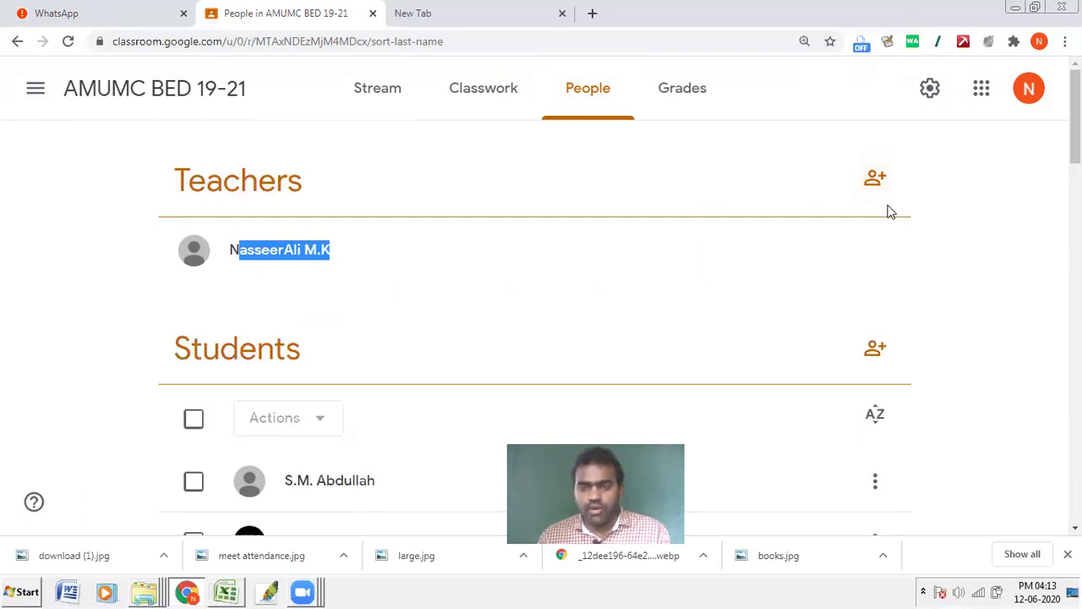
left_click(228, 301)
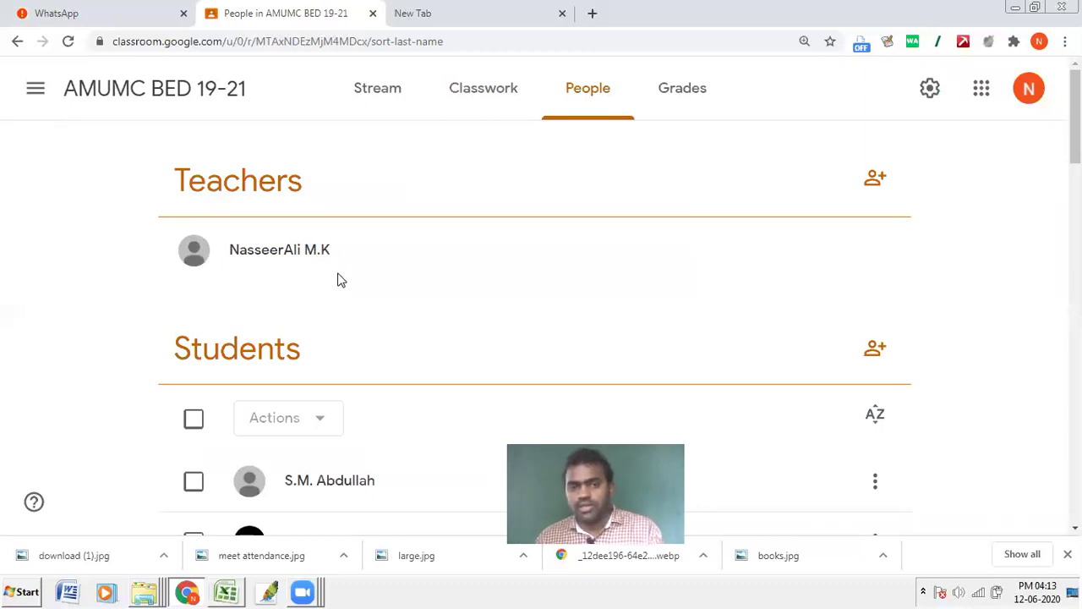
left_click(499, 102)
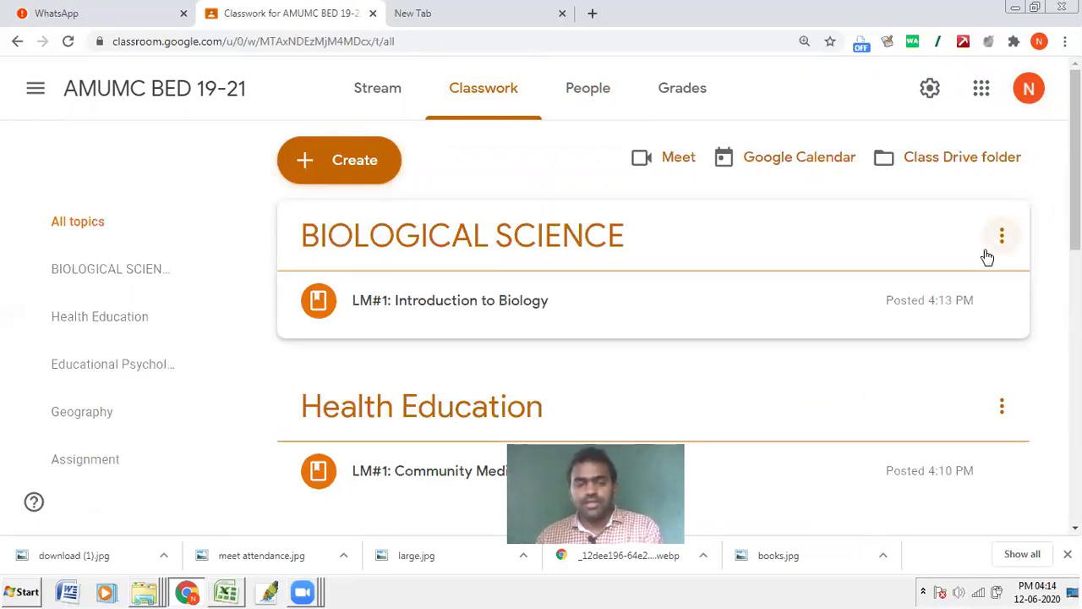
left_click(587, 90)
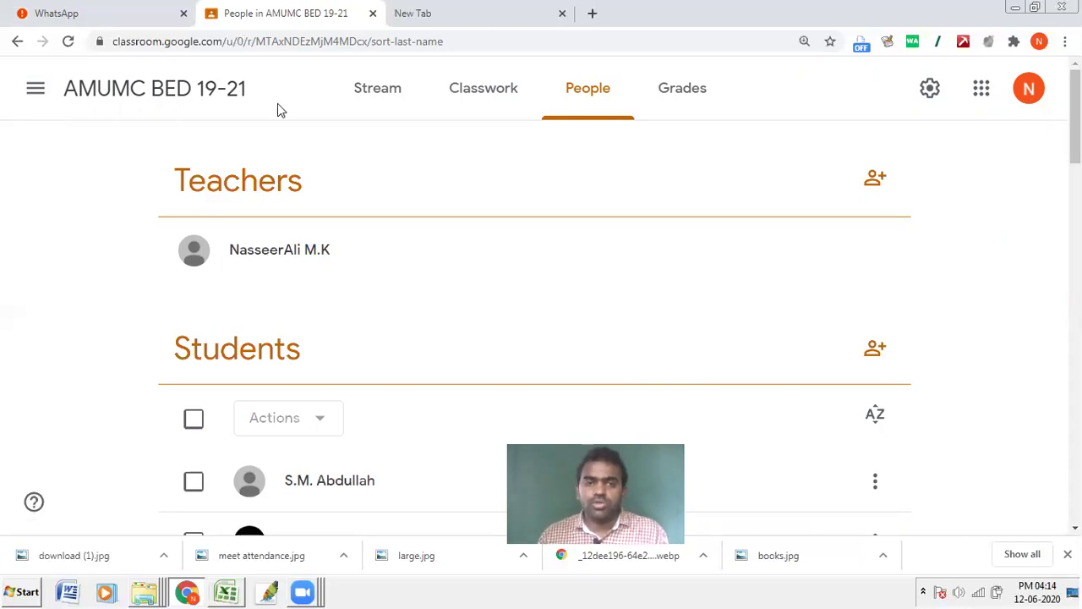
left_click(463, 101)
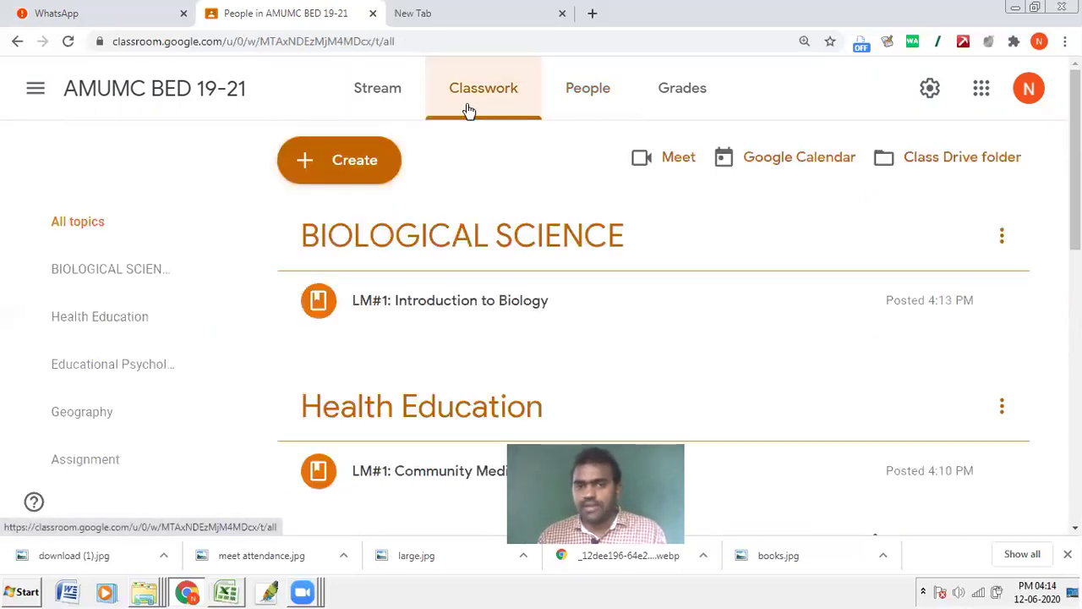